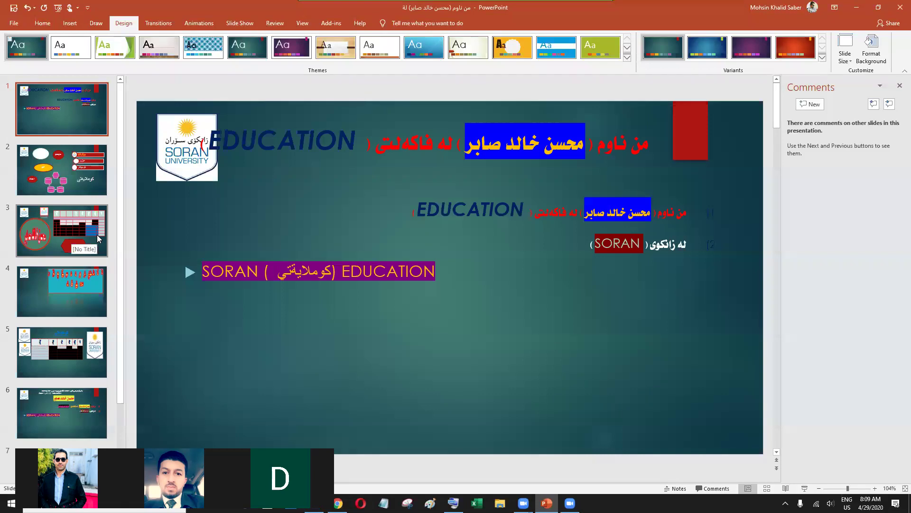
Step: Try the Slice, green Basis and banded blue themes on the presentation
left_click(424, 47)
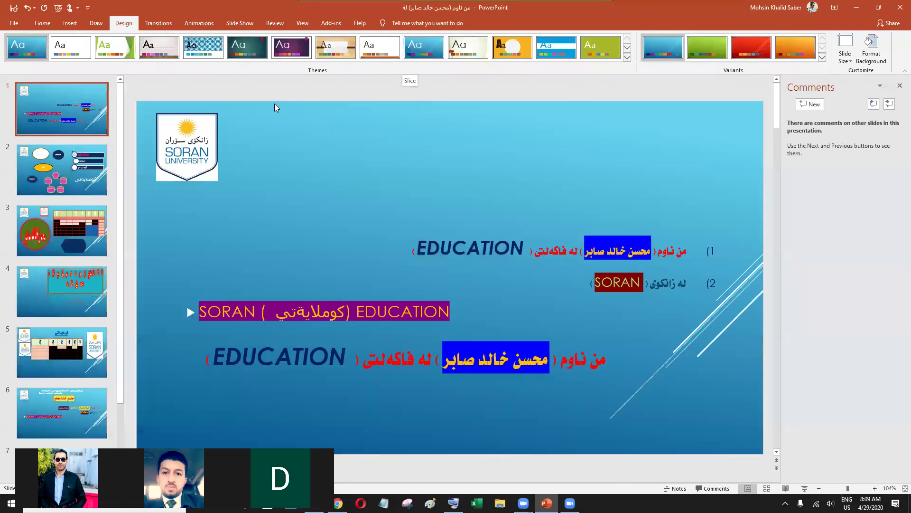
left_click(596, 47)
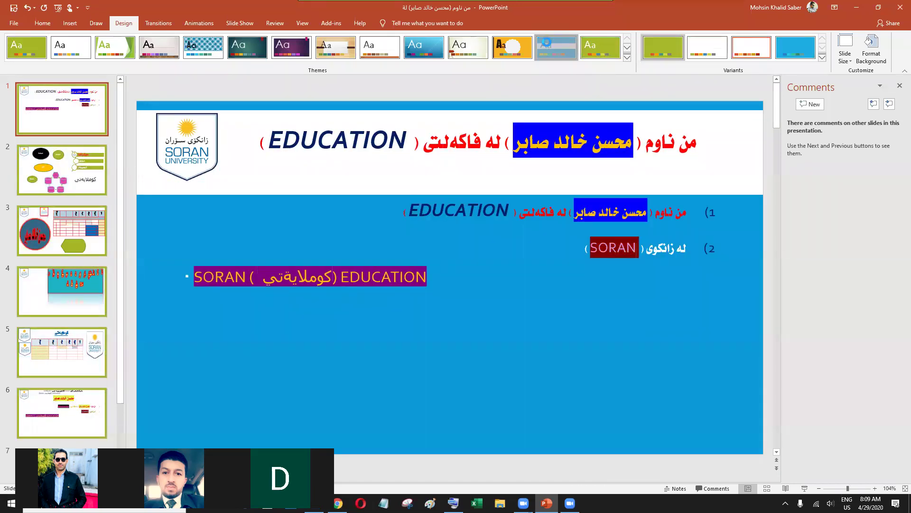
left_click(546, 45)
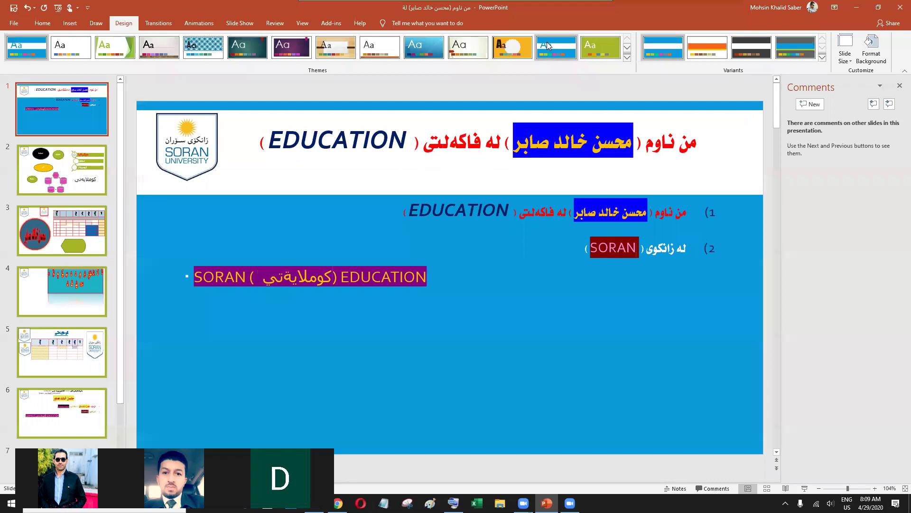
Step: Apply the cream feather theme from the Themes gallery to the whole deck and show slide 4
left_click(627, 58)
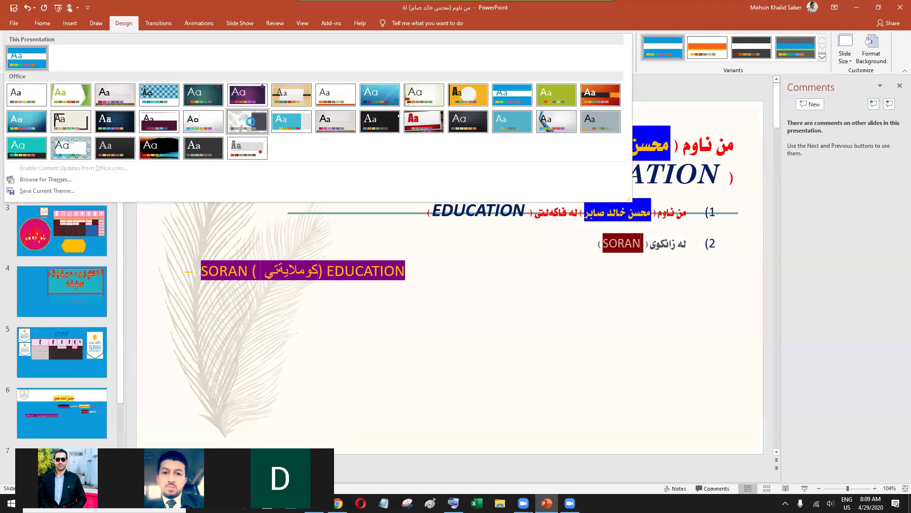
left_click(250, 121)
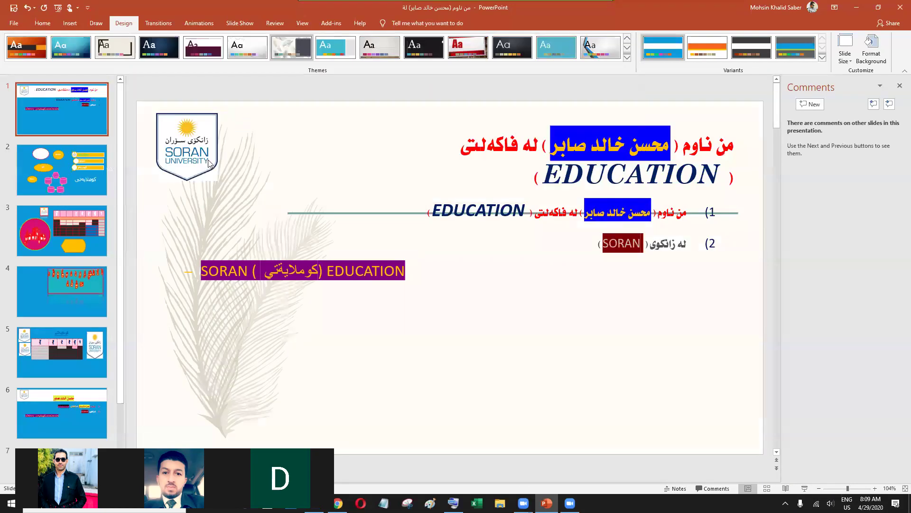
left_click(190, 290)
scroll(190, 290, "down", 2)
scroll(190, 289, "down", 1)
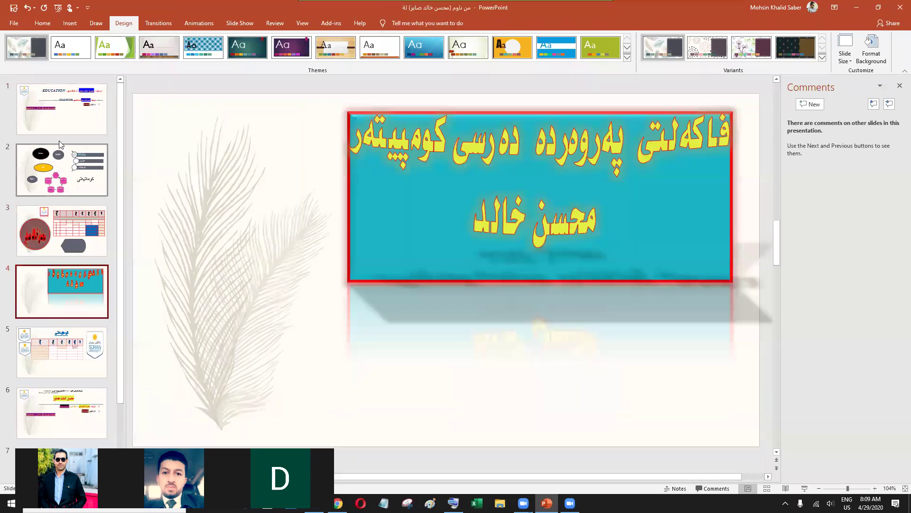
Step: Play the slide show from slide 4, scroll through the slides, then exit back to editing
left_click(804, 488)
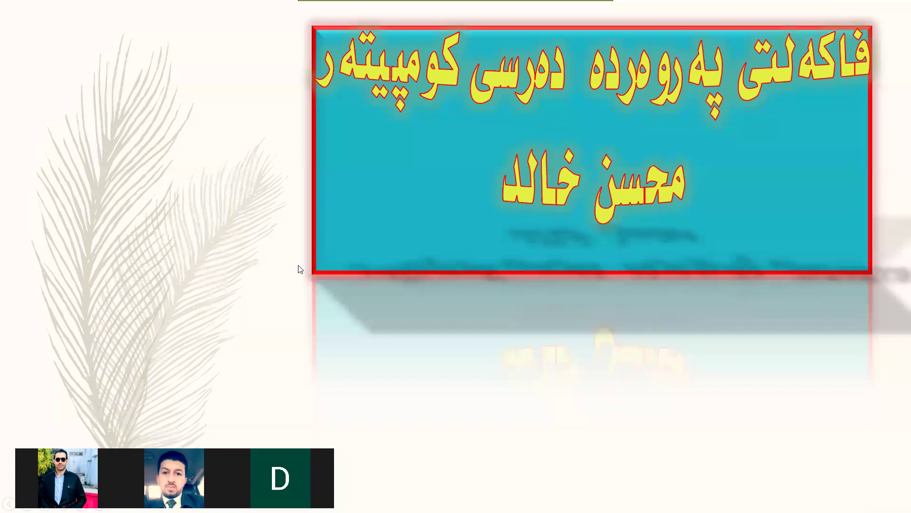
scroll(300, 269, "down", 1)
scroll(300, 269, "down", 1)
scroll(298, 265, "down", 1)
scroll(298, 265, "down", 1)
scroll(298, 265, "up", 1)
scroll(298, 265, "up", 1)
key("Escape")
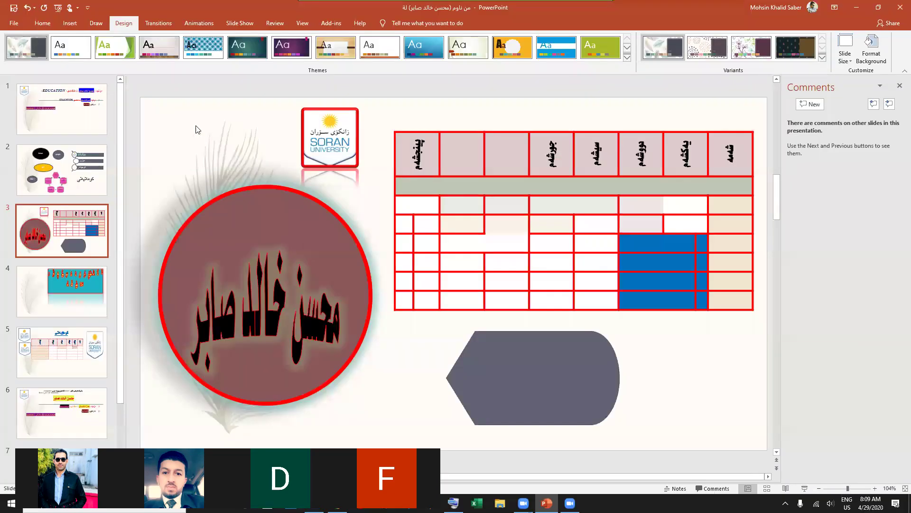
Step: From slide 1, apply the leaf-pattern and then the grey leaf variant, then show slide 4
left_click(87, 116)
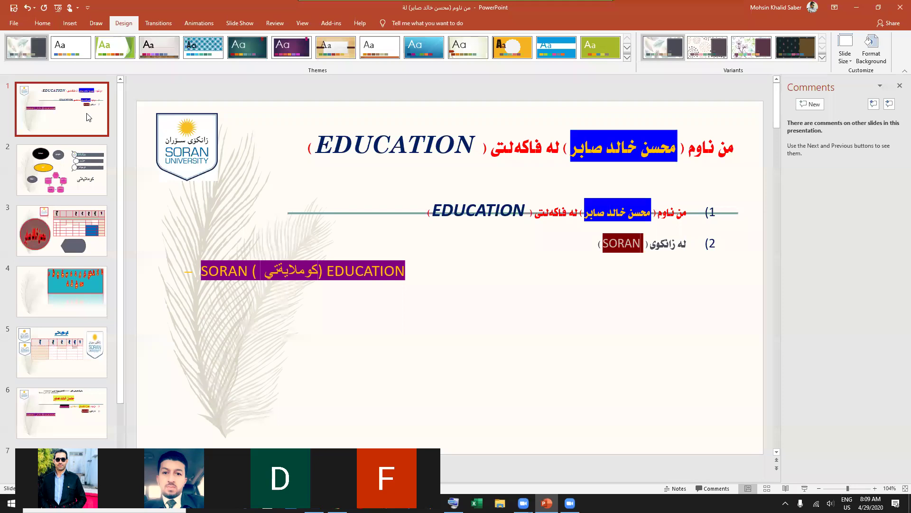
left_click(751, 48)
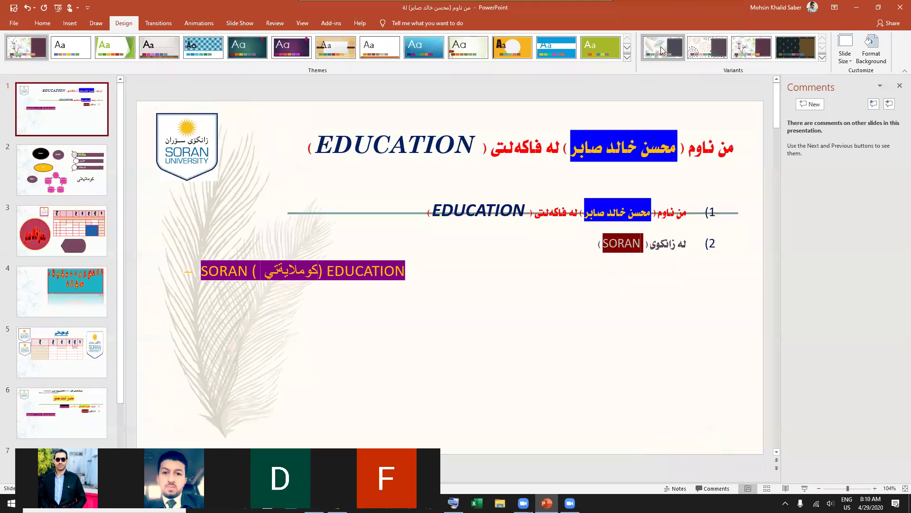
left_click(810, 47)
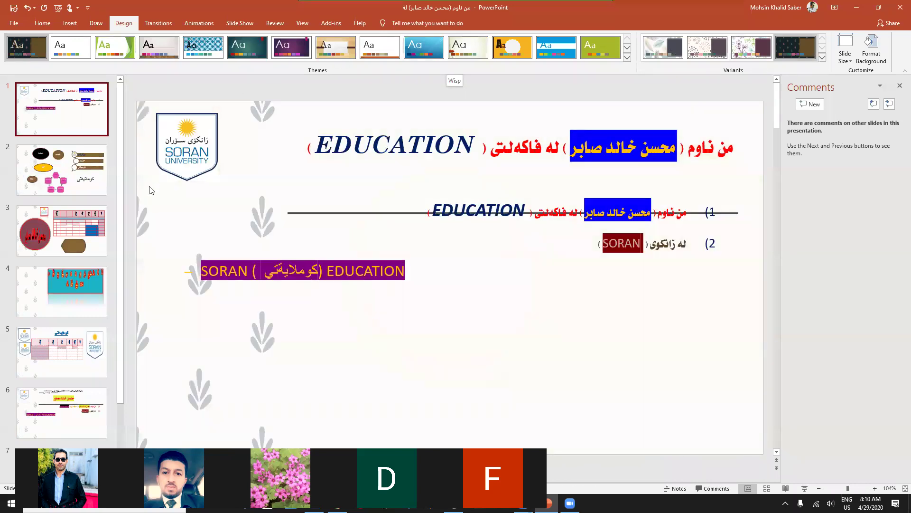
left_click(79, 300)
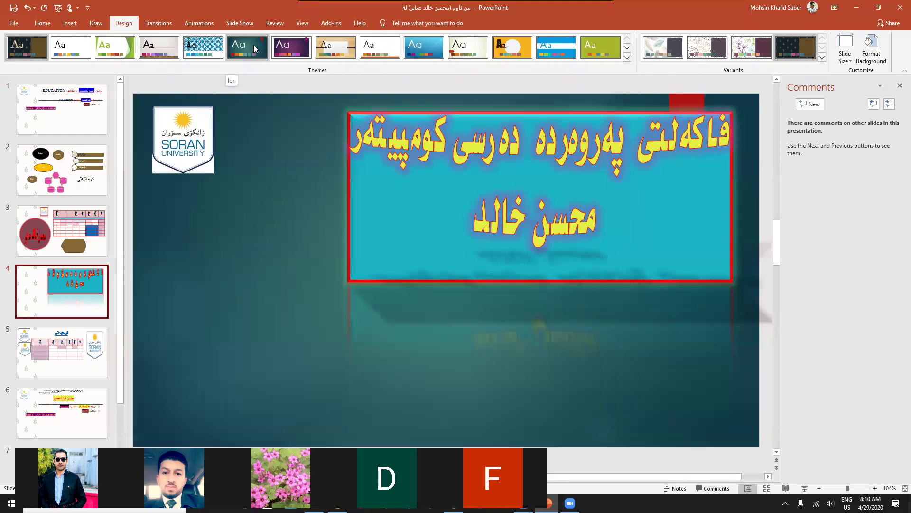
Step: Apply the dark teal theme to slide 4 only and the blue banded theme to slide 2 only
right_click(255, 48)
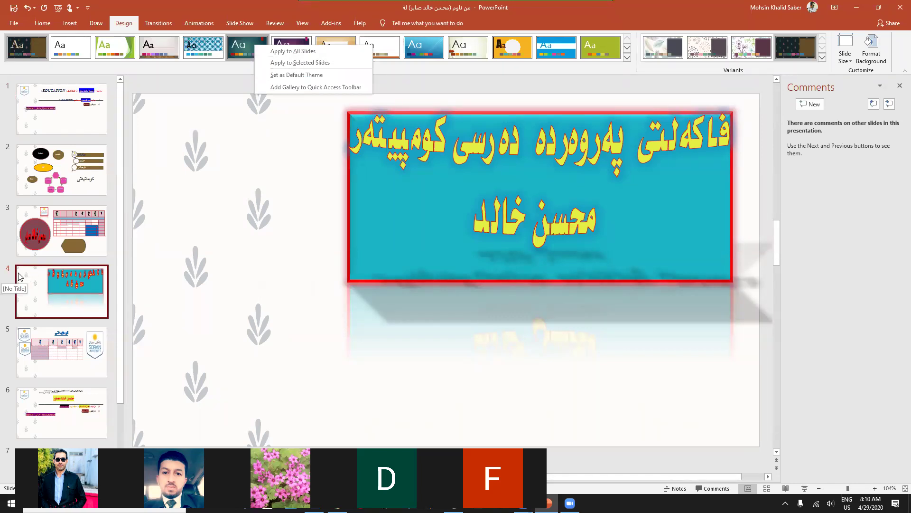
left_click(303, 62)
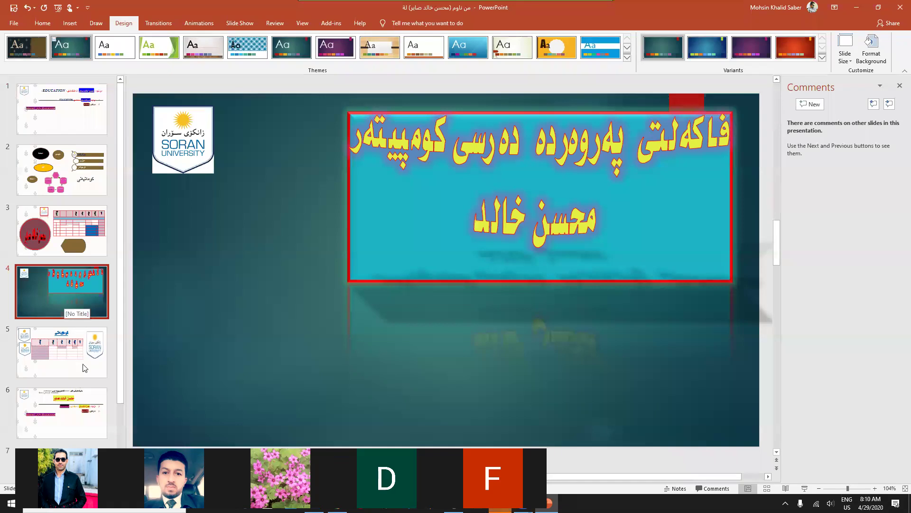
left_click(80, 187)
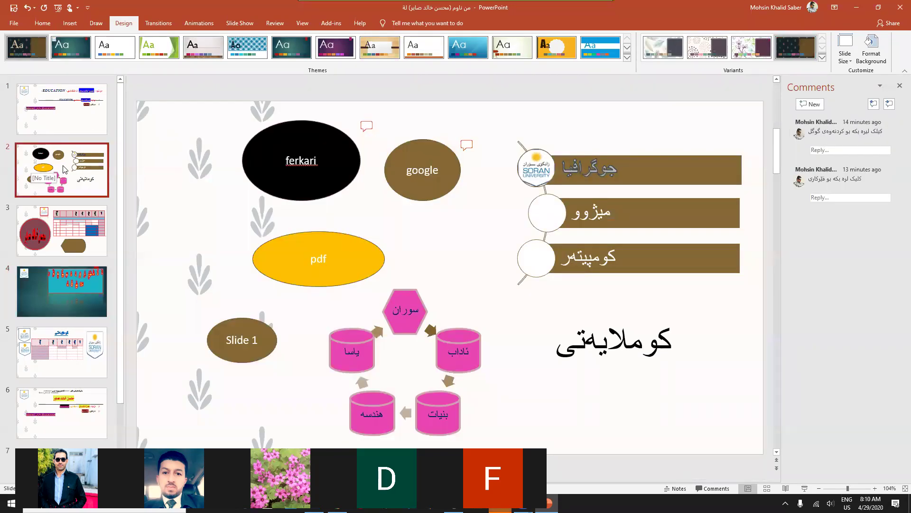
right_click(590, 52)
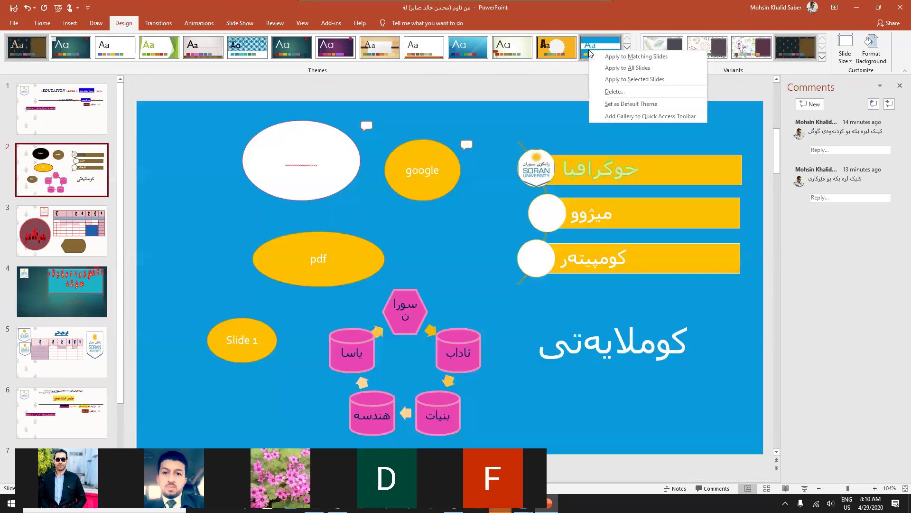
left_click(628, 80)
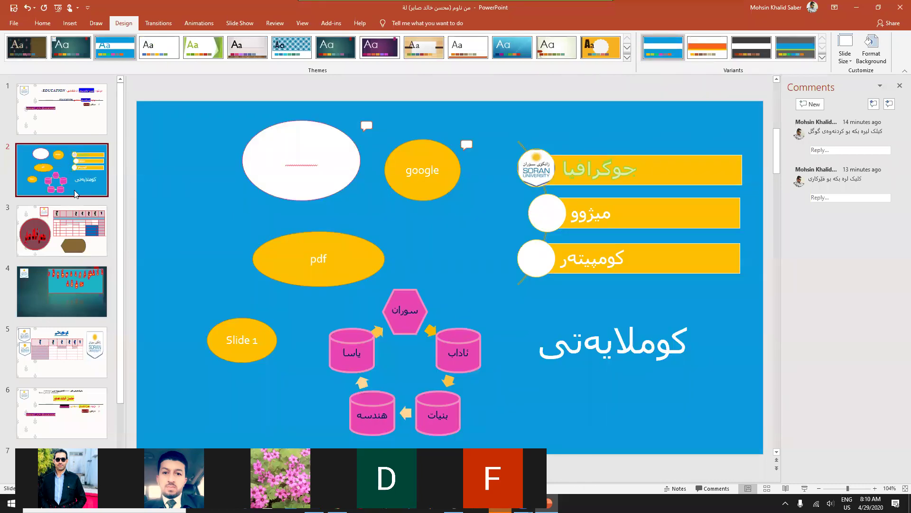
left_click(82, 219)
left_click(83, 276)
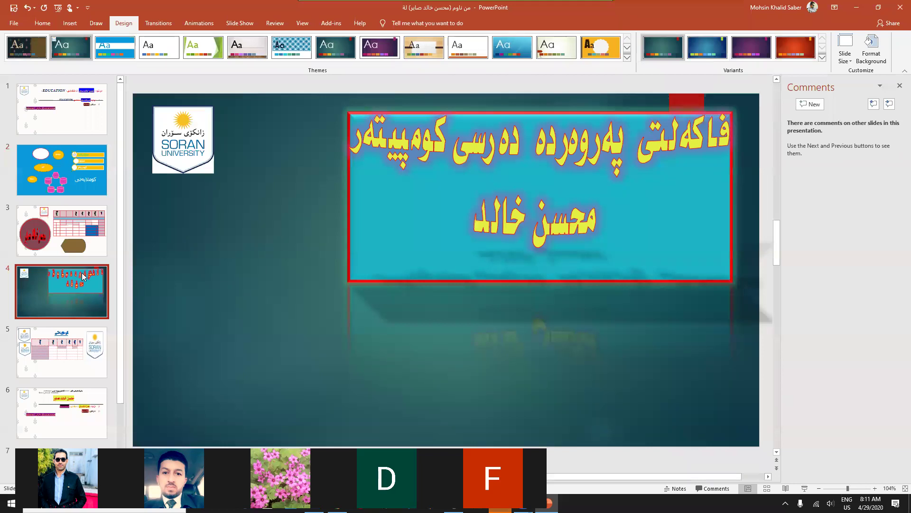
left_click(75, 124)
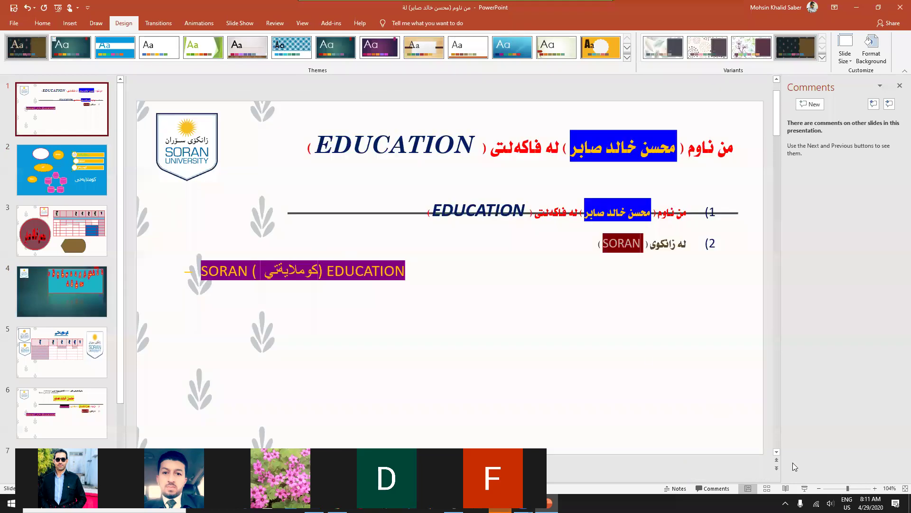
left_click(804, 488)
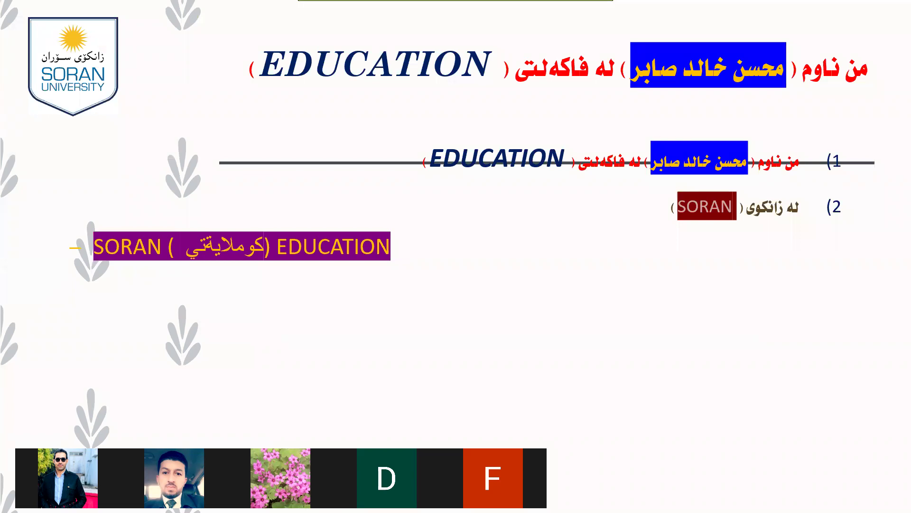
key("Right")
key("Right")
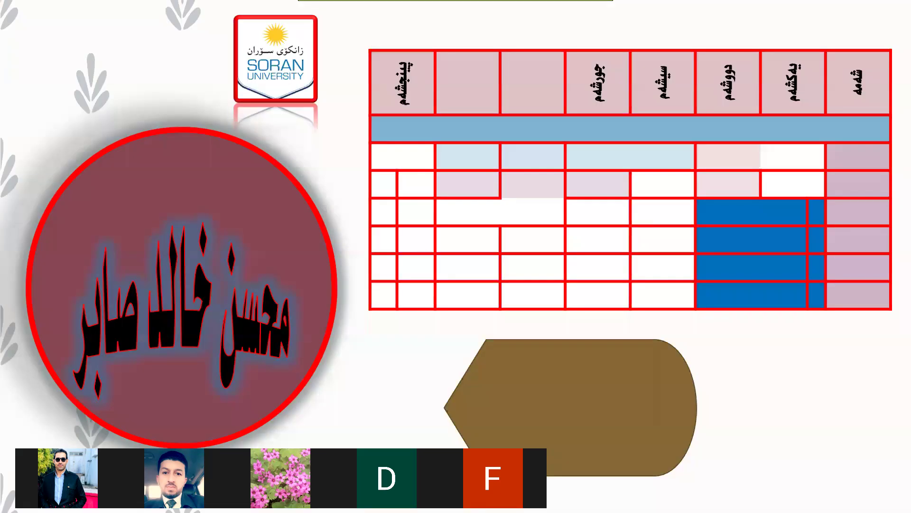
key("Right")
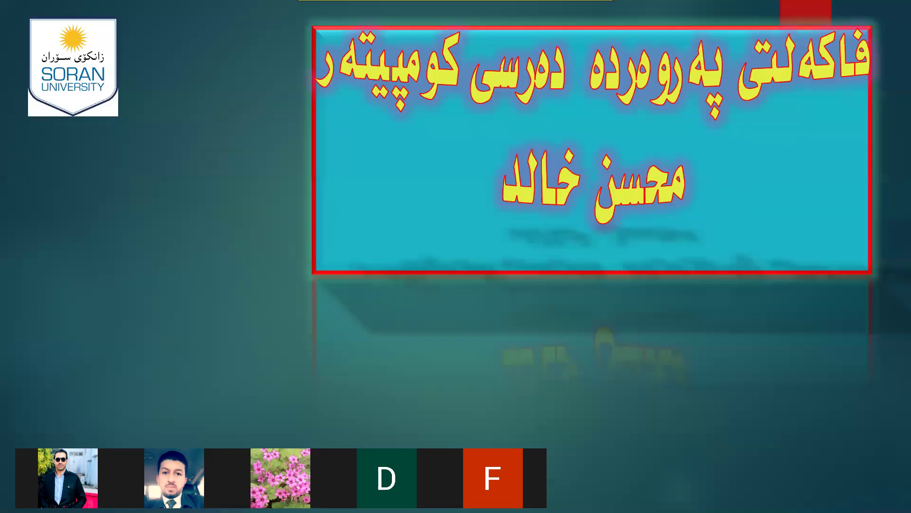
key("Escape")
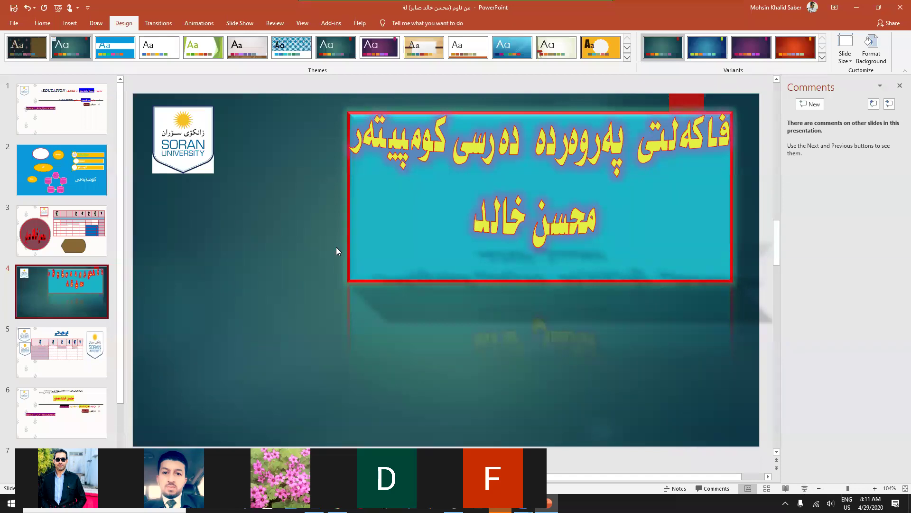
Step: Give slide 4 the dark swirl theme, and restyle slides 2 and 1 with beige themes
left_click(627, 57)
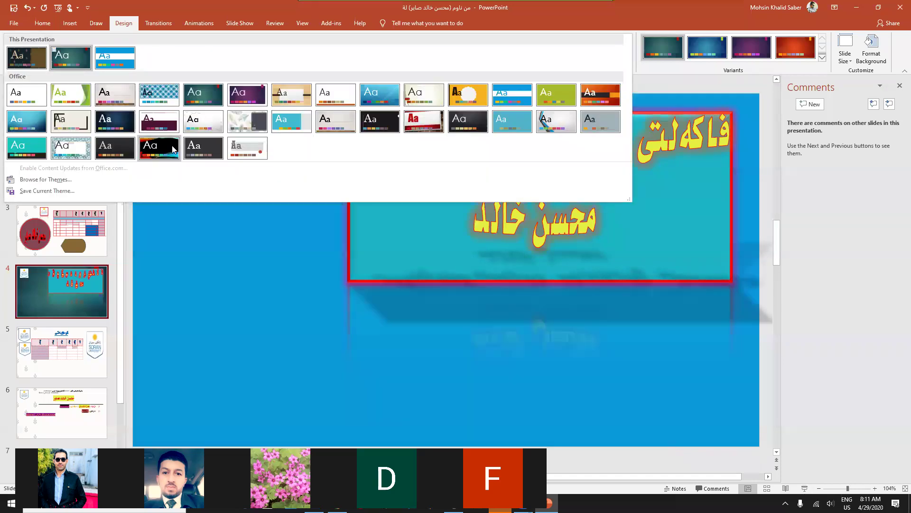
left_click(173, 149)
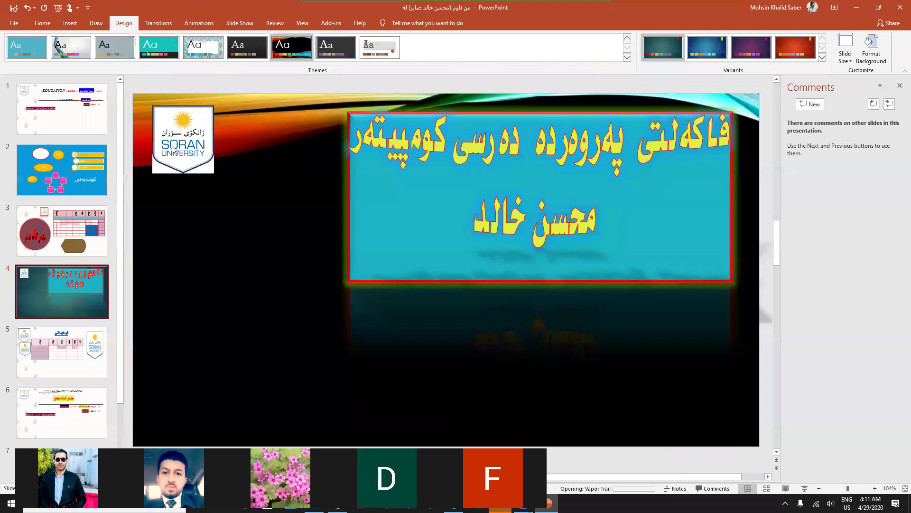
left_click(74, 165)
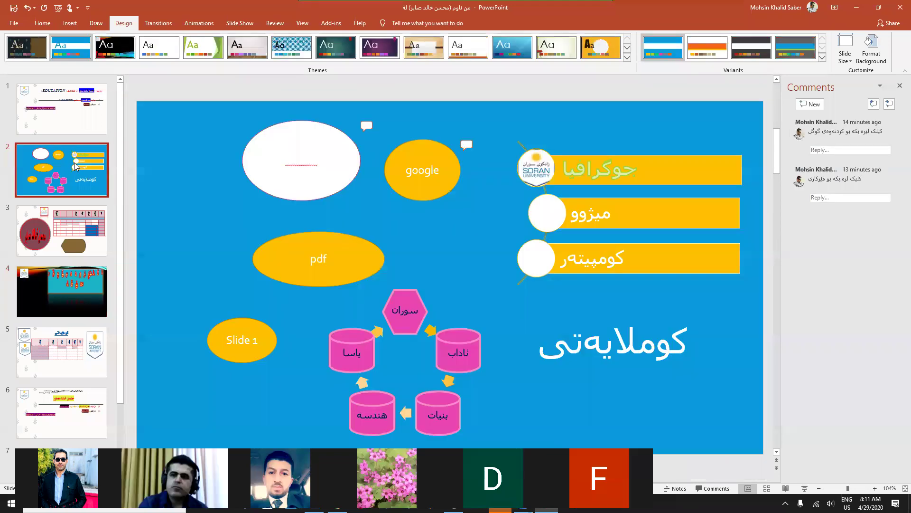
left_click(627, 58)
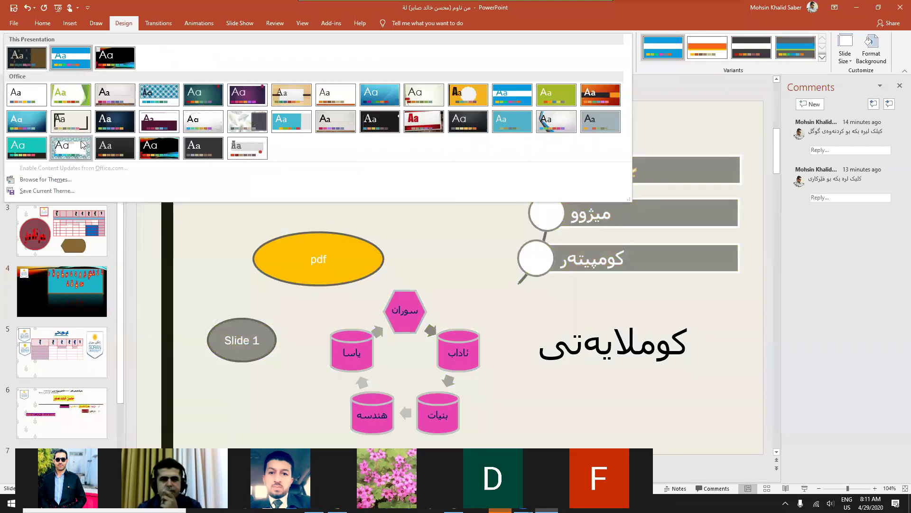
left_click(81, 140)
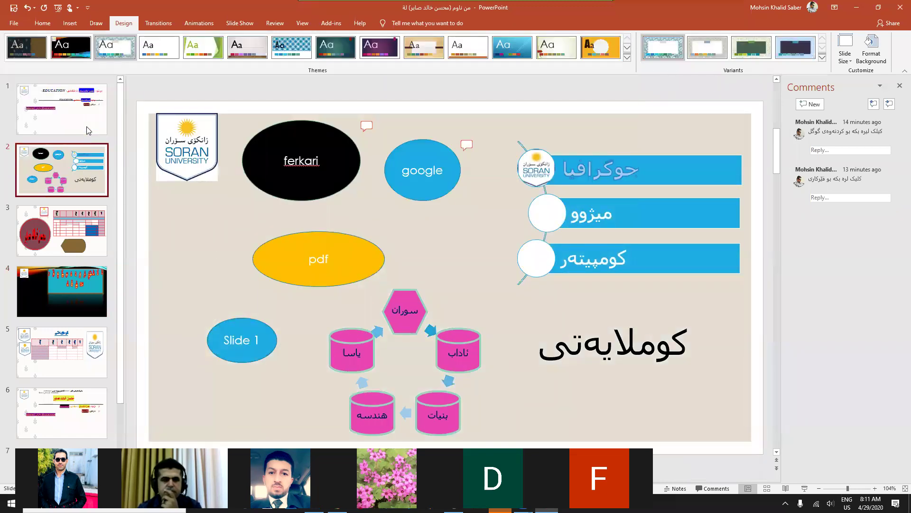
left_click(95, 126)
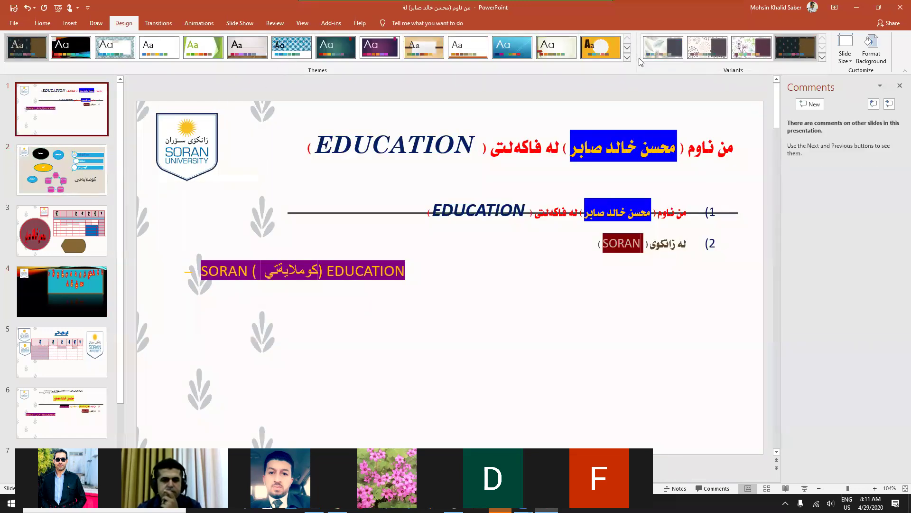
left_click(107, 50)
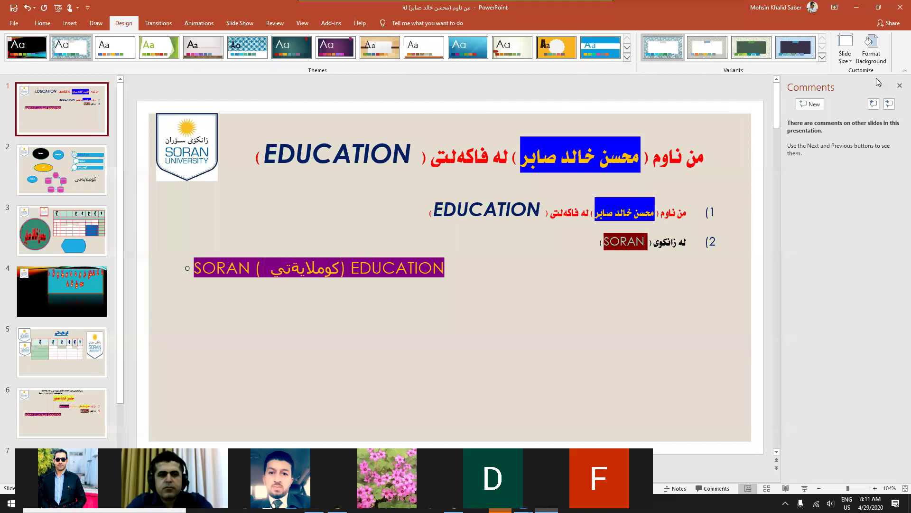
Step: In Format Background, set slide 1's solid fill background to black
left_click(879, 58)
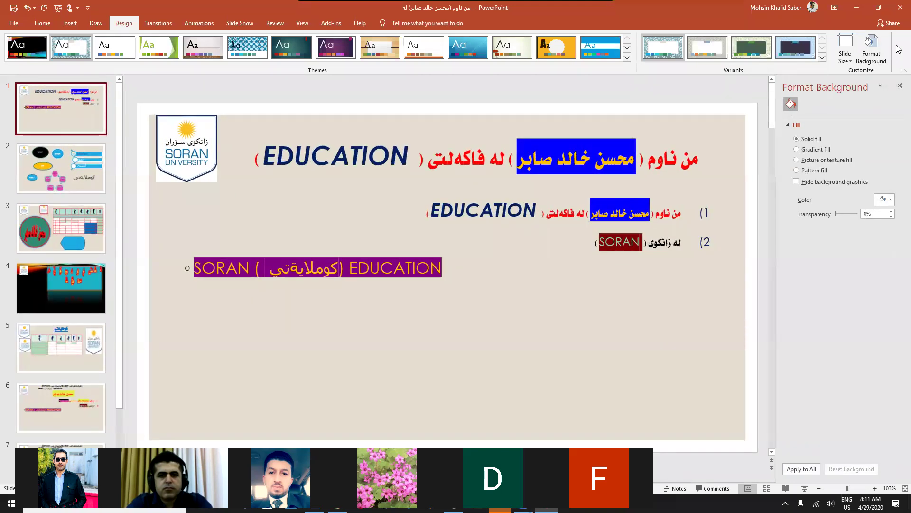
left_click(900, 86)
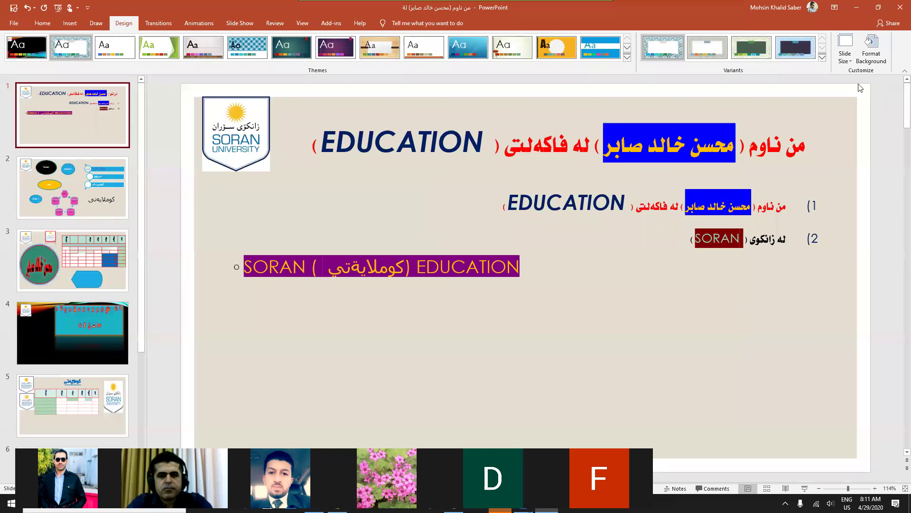
left_click(870, 64)
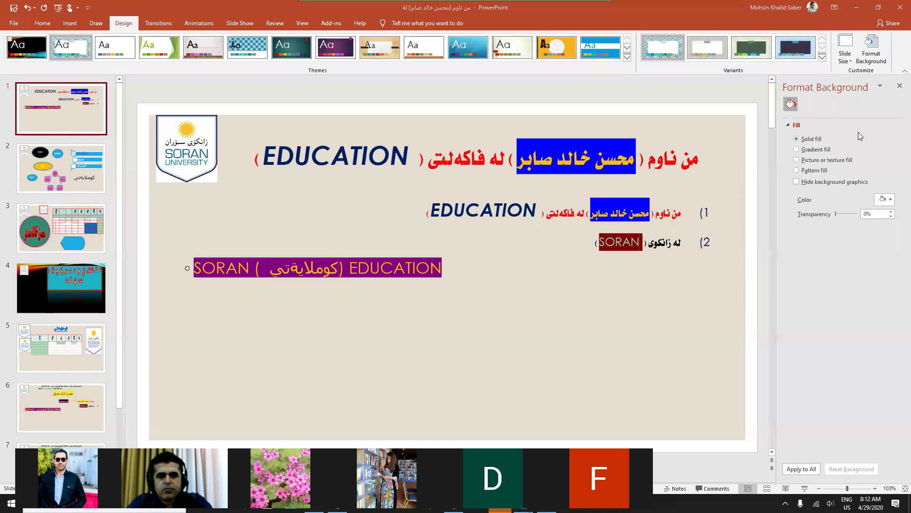
left_click(890, 202)
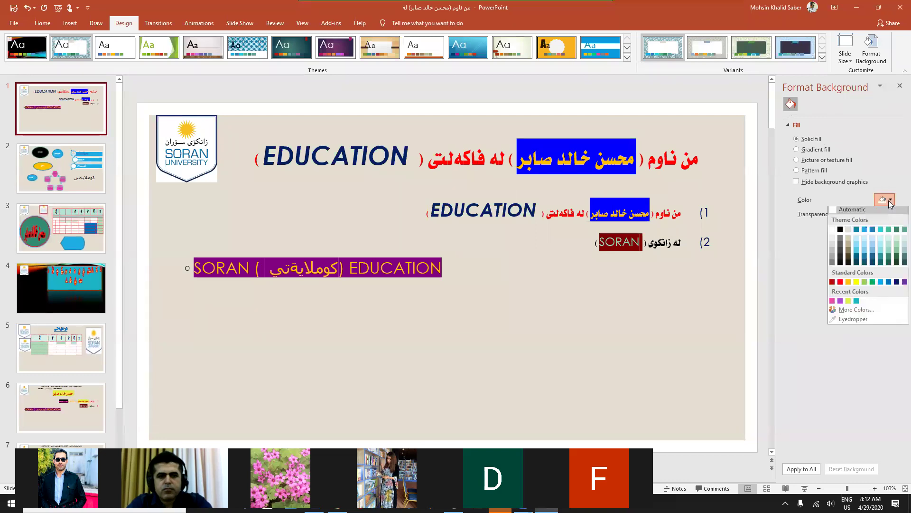
left_click(844, 238)
Step: Give slide 1's body text box a solid fill and change the slide background to light blue
left_click(590, 267)
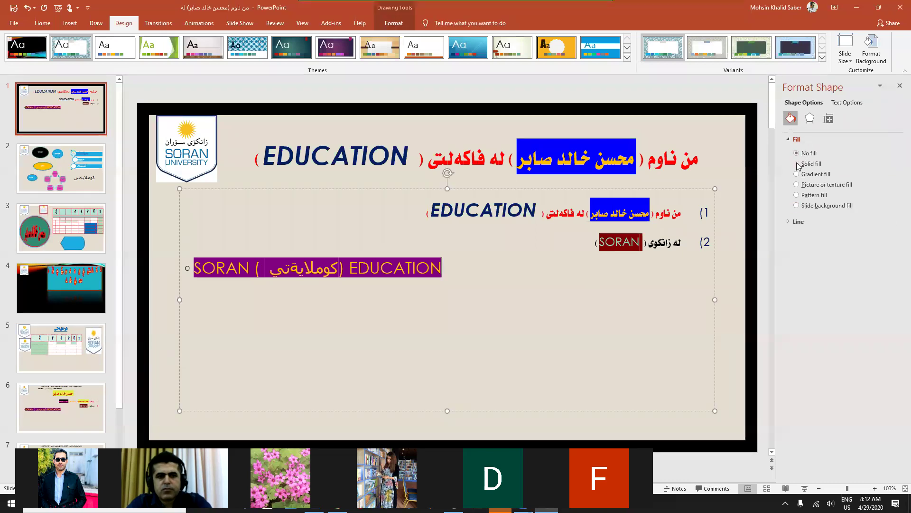
left_click(798, 164)
left_click(728, 156)
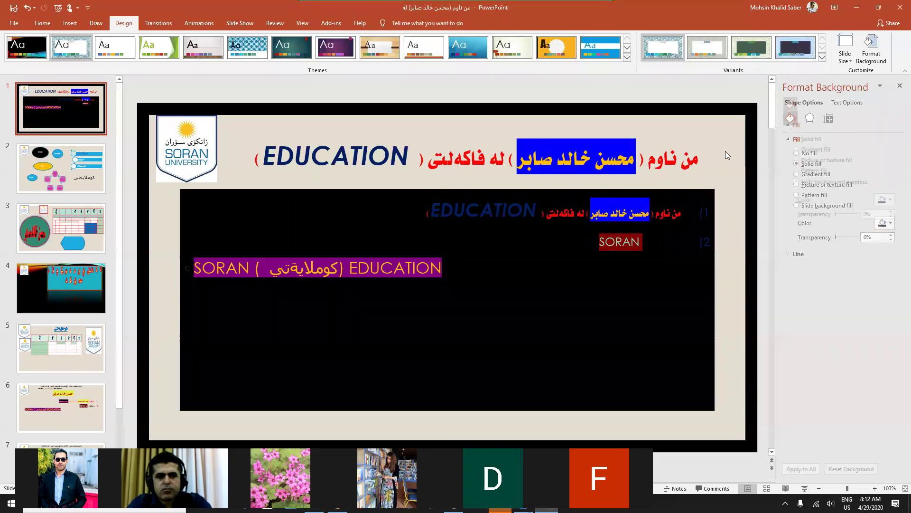
left_click(884, 199)
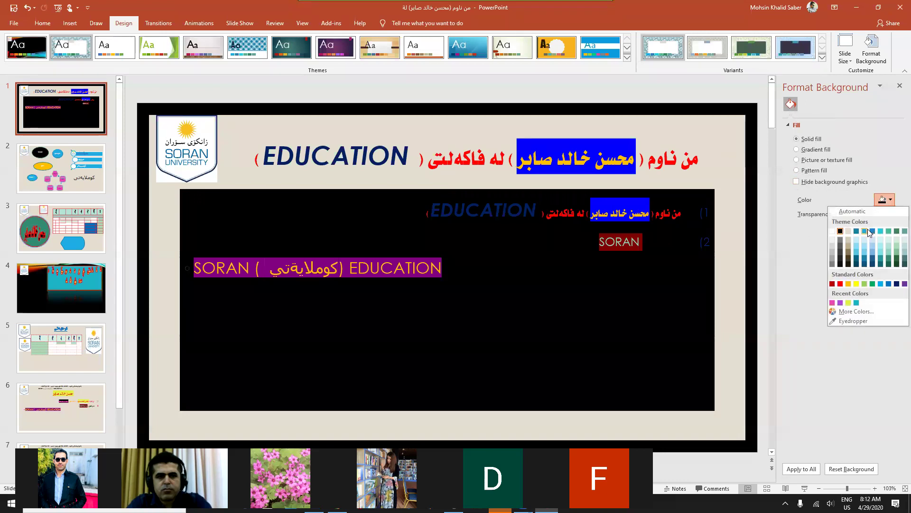
left_click(867, 230)
Step: Make slide 2's background blue, then apply the deck's blue-background theme to it
left_click(101, 190)
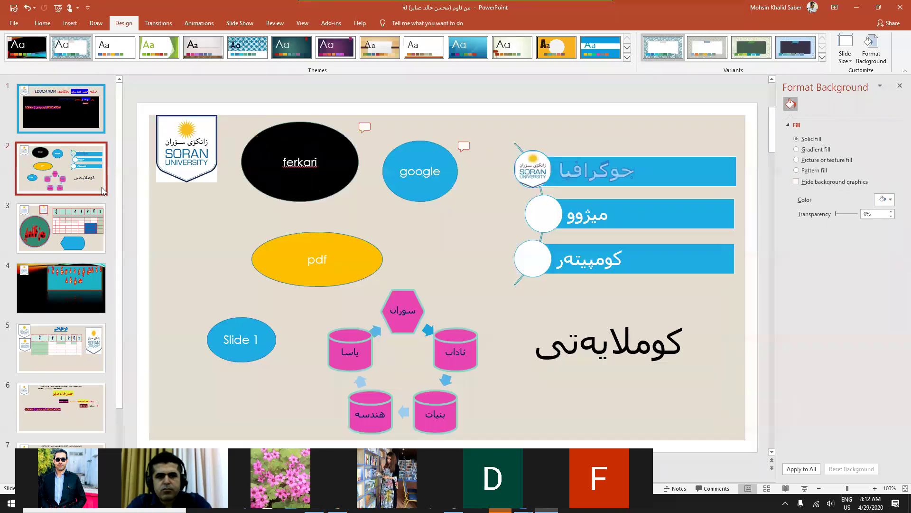
left_click(885, 199)
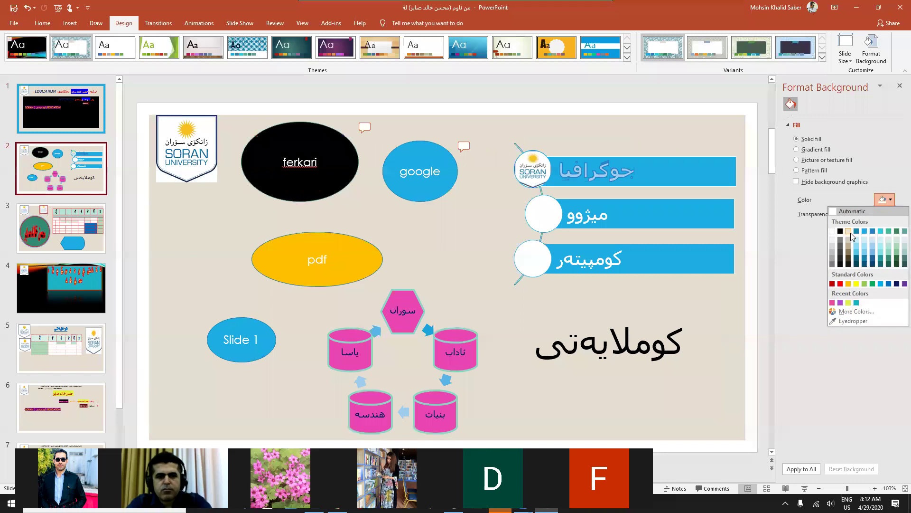
left_click(860, 231)
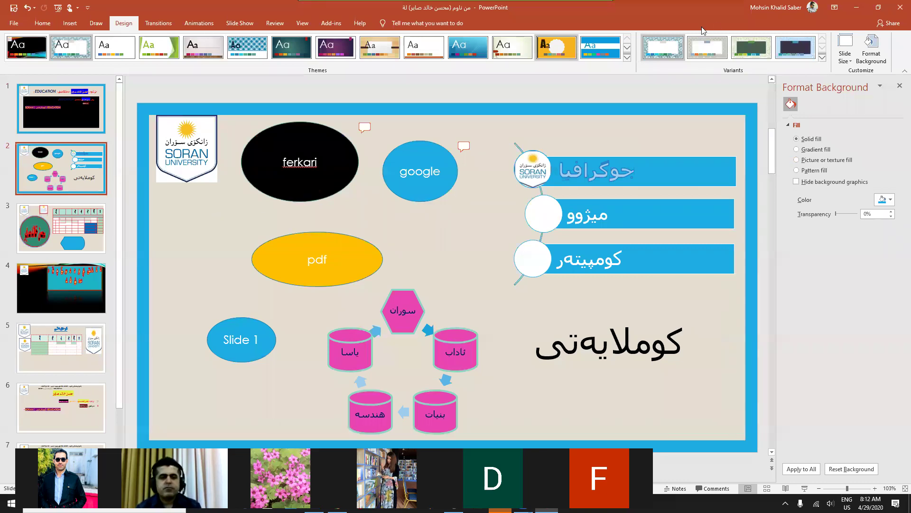
left_click(627, 57)
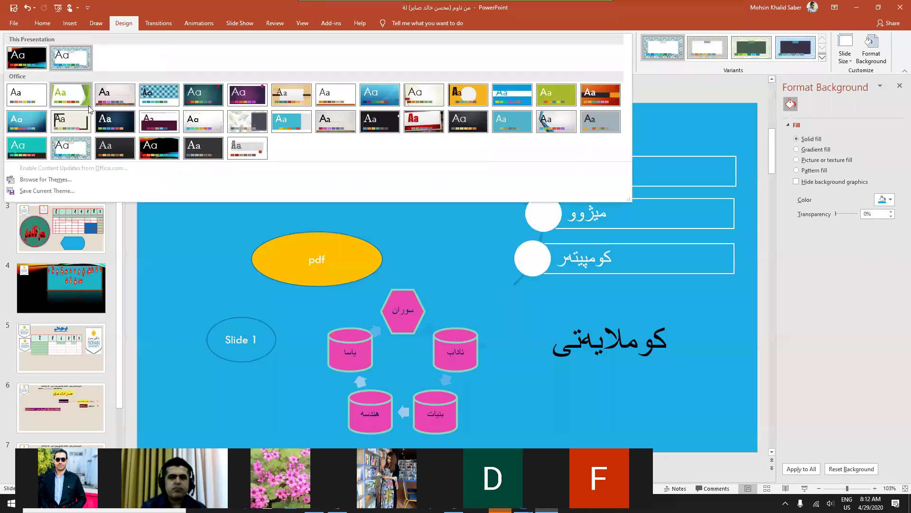
left_click(70, 57)
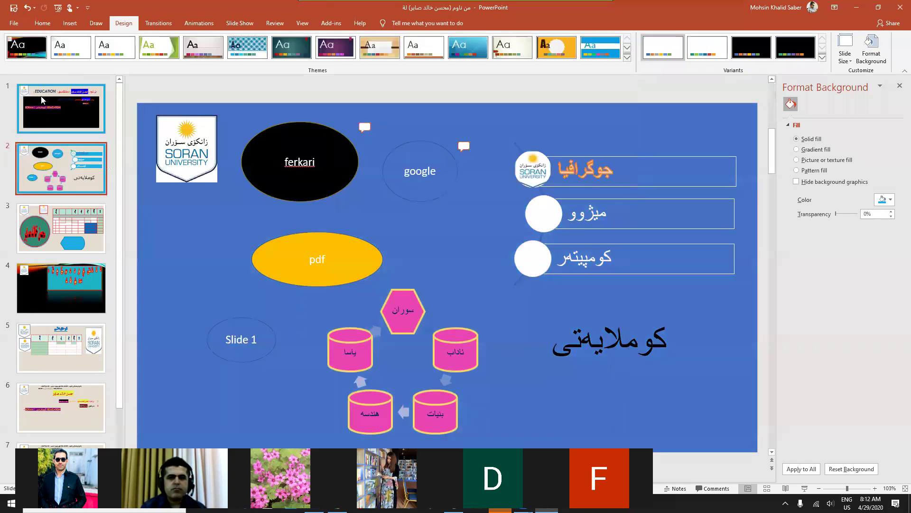
Step: Apply the blue-background theme to all slides
right_click(73, 48)
left_click(86, 56)
right_click(73, 48)
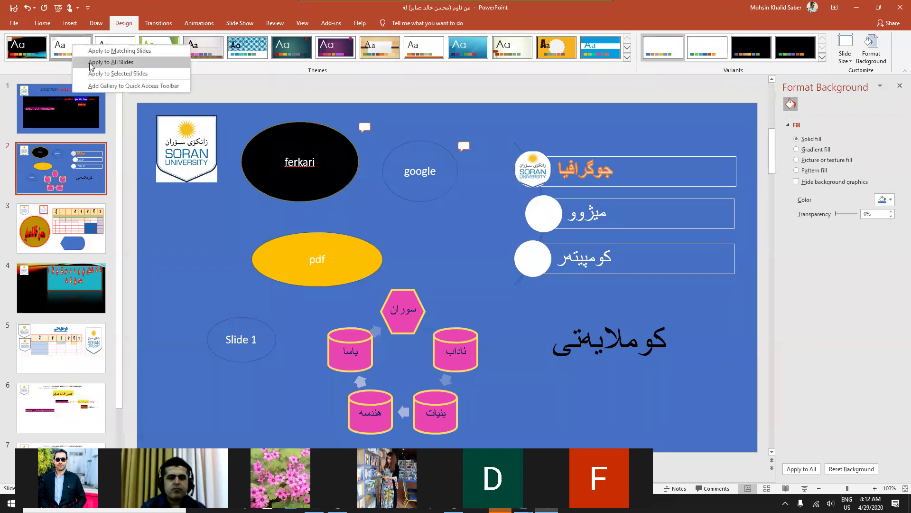
left_click(92, 63)
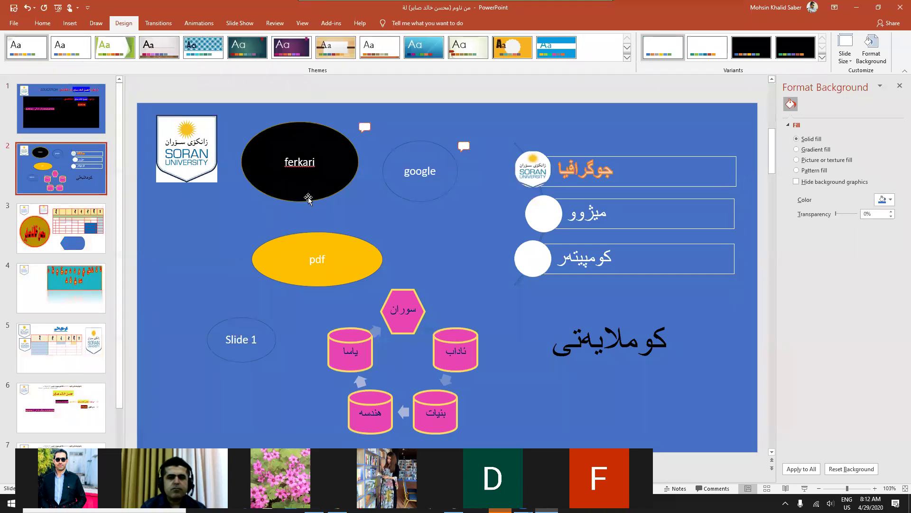
Step: Give slide 4 a blue solid fill background and apply it to every slide
key("Down")
key("Down")
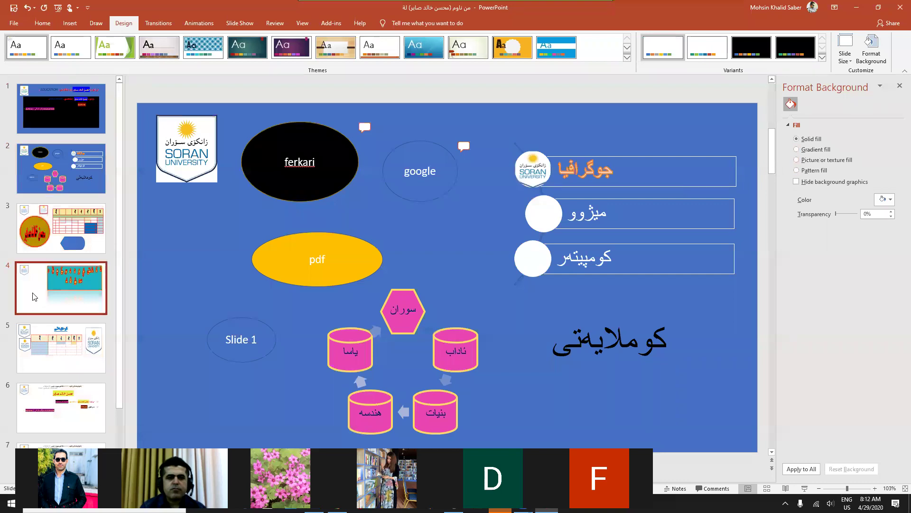
left_click(892, 201)
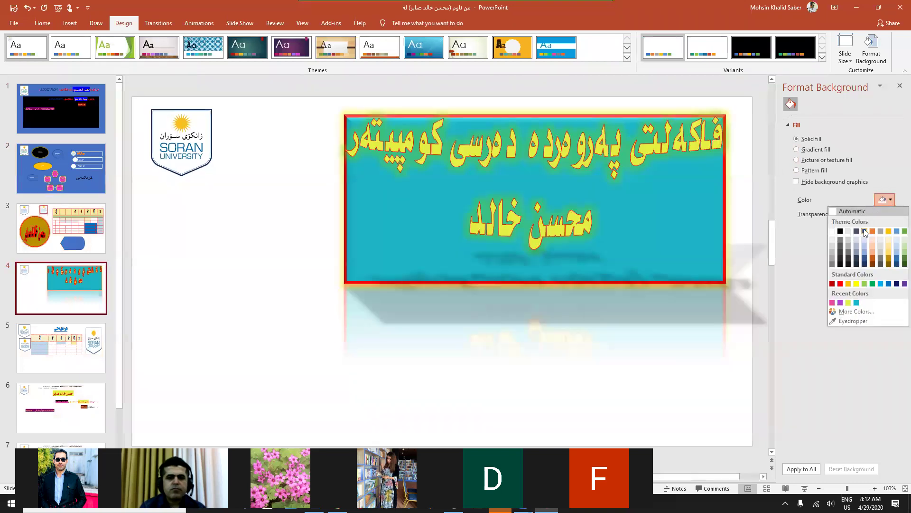
left_click(865, 229)
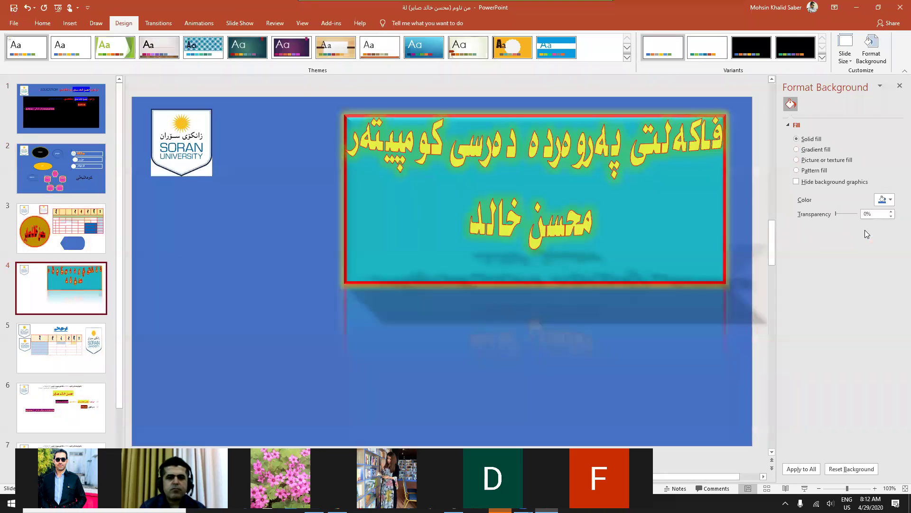
left_click(801, 469)
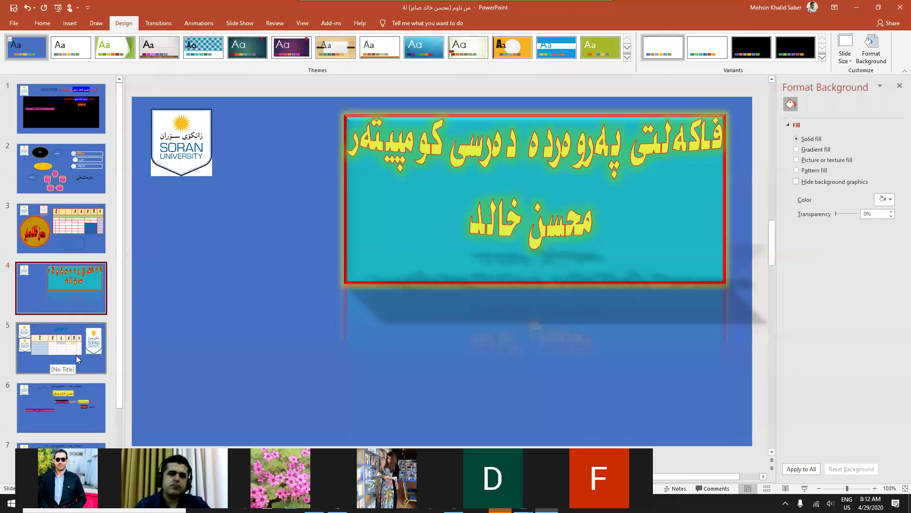
Step: Set an orange radial gradient background, adjust a stop, and apply it to all slides
left_click(800, 150)
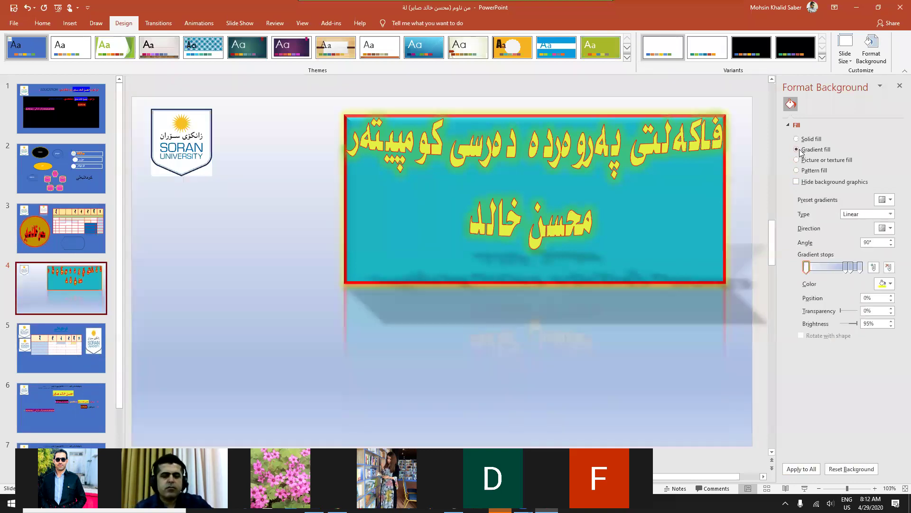
left_click(886, 200)
left_click(815, 238)
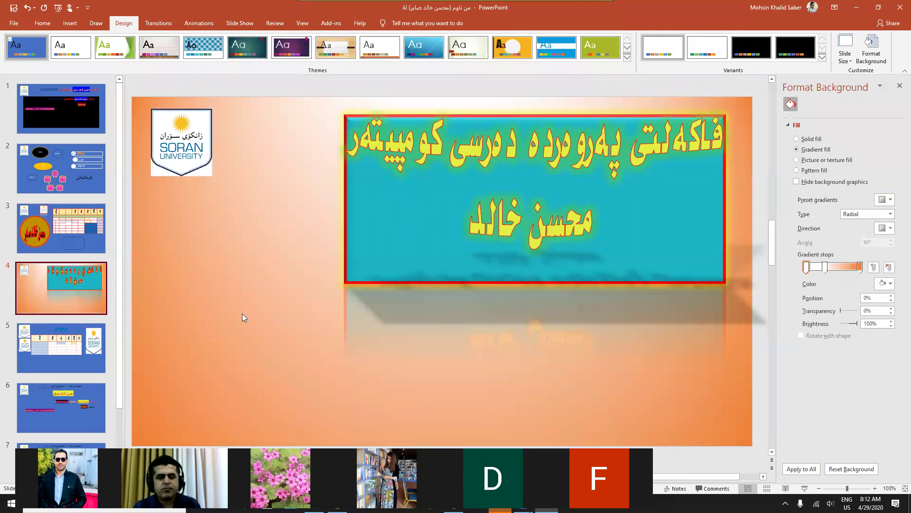
left_click(900, 86)
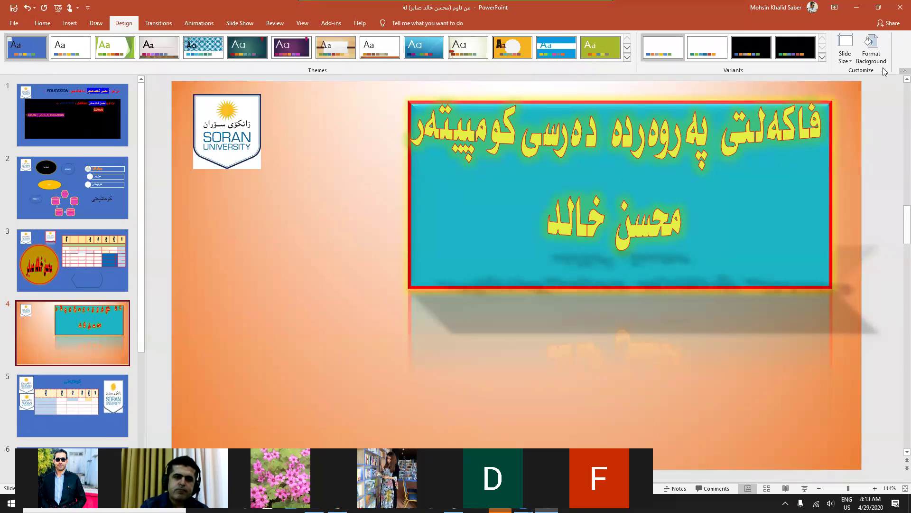
left_click(871, 57)
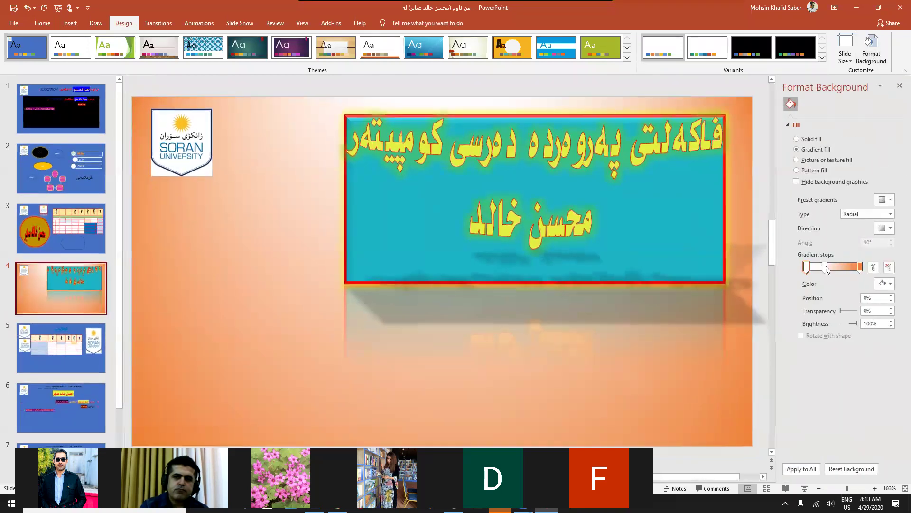
left_click_drag(818, 271, 846, 268)
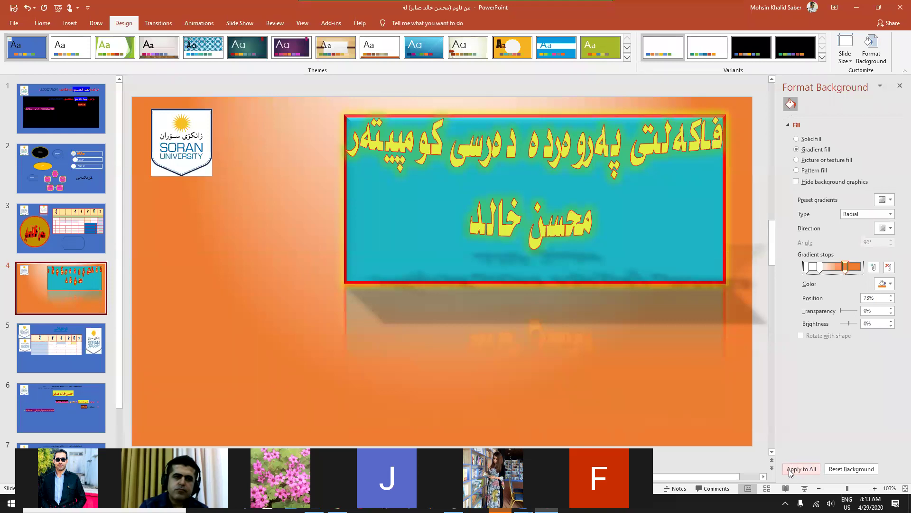
left_click(806, 468)
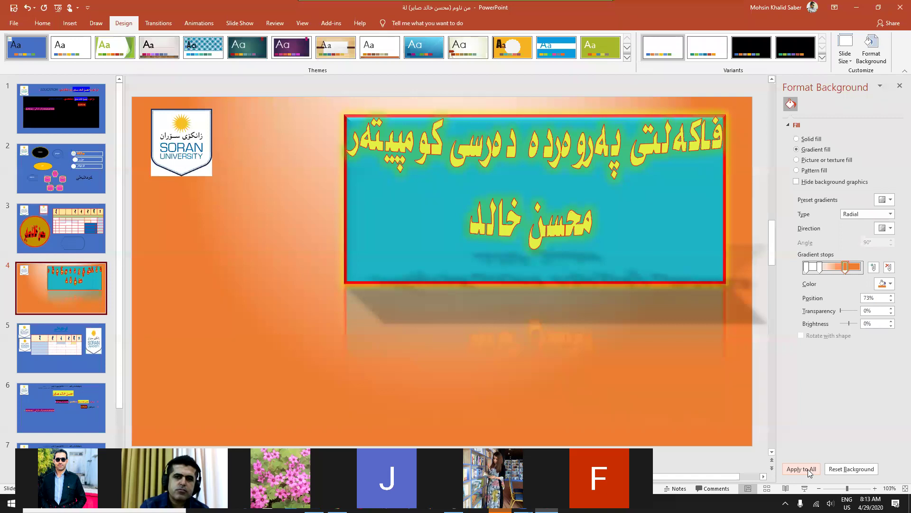
Step: Nudge a gradient stop, apply a light yellow gradient to every slide, then switch slide 4 to texture fill
left_click(819, 269)
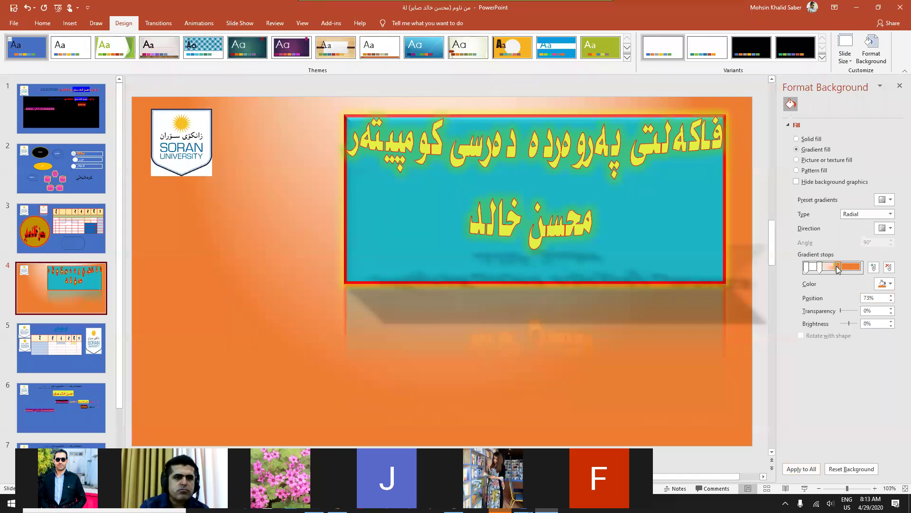
left_click_drag(824, 268, 828, 267)
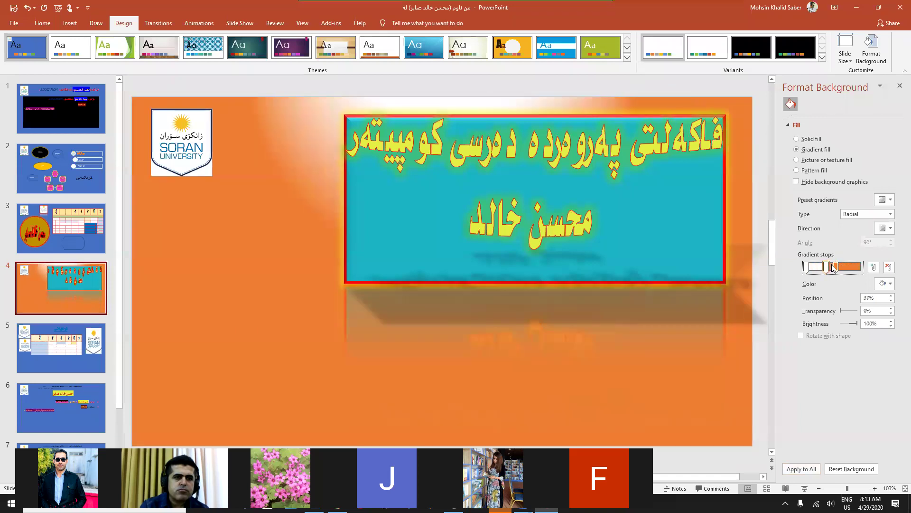
left_click(890, 200)
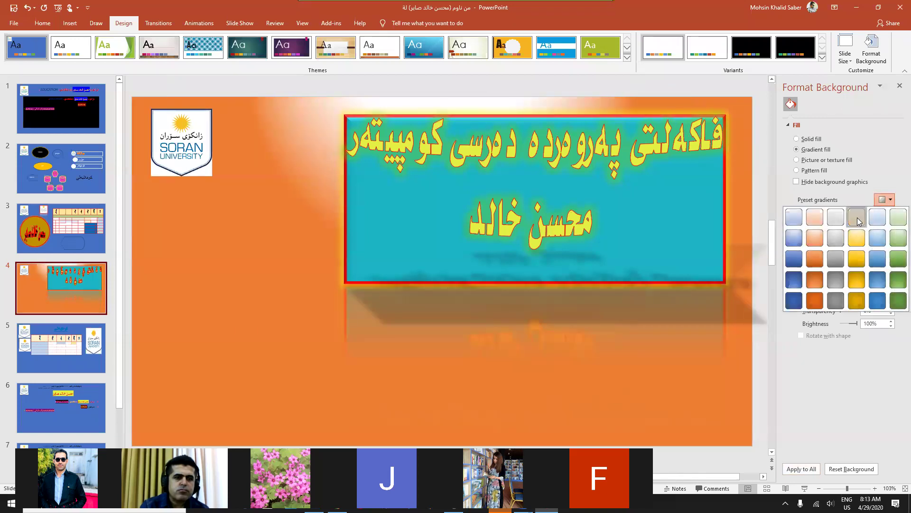
left_click(857, 218)
left_click(805, 469)
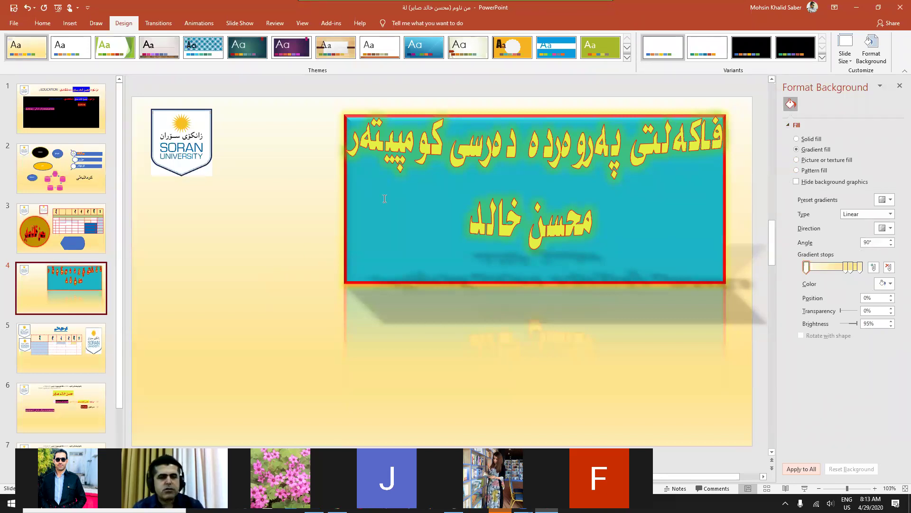
left_click(797, 160)
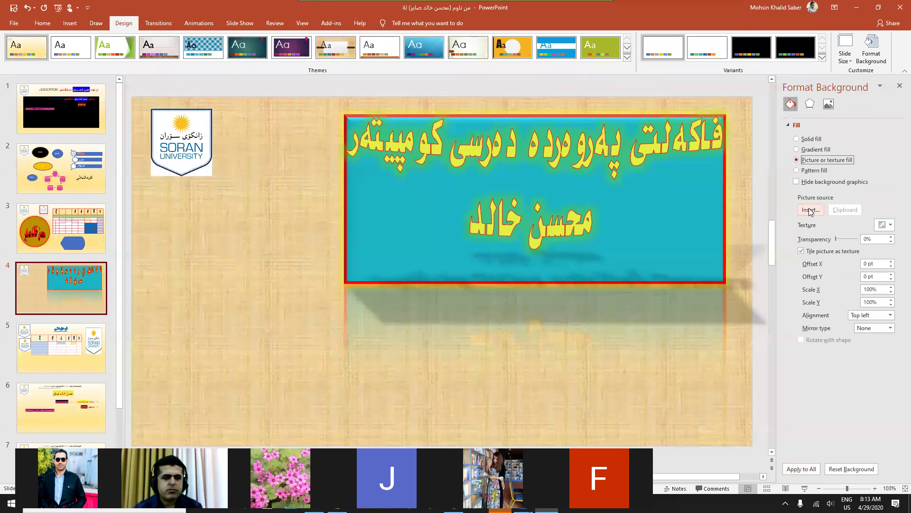
Step: Apply the Paper bag texture background to every slide
left_click(889, 226)
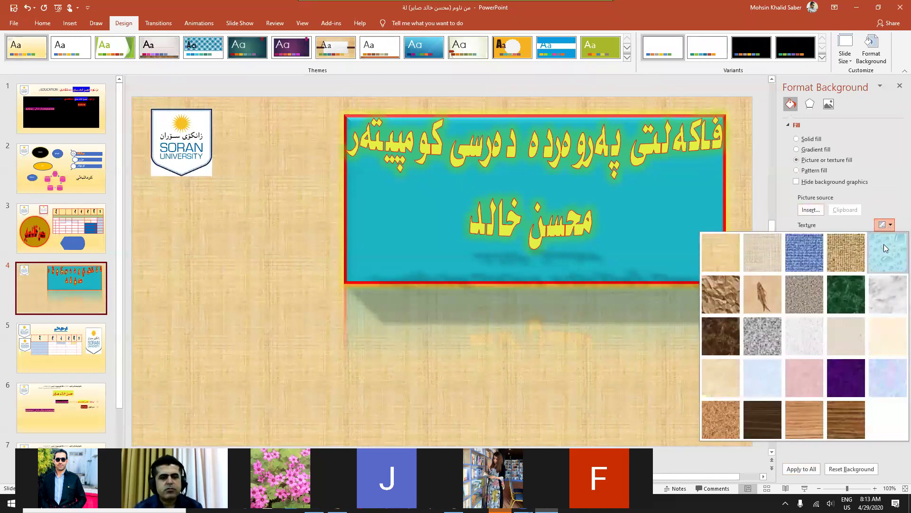
left_click(733, 296)
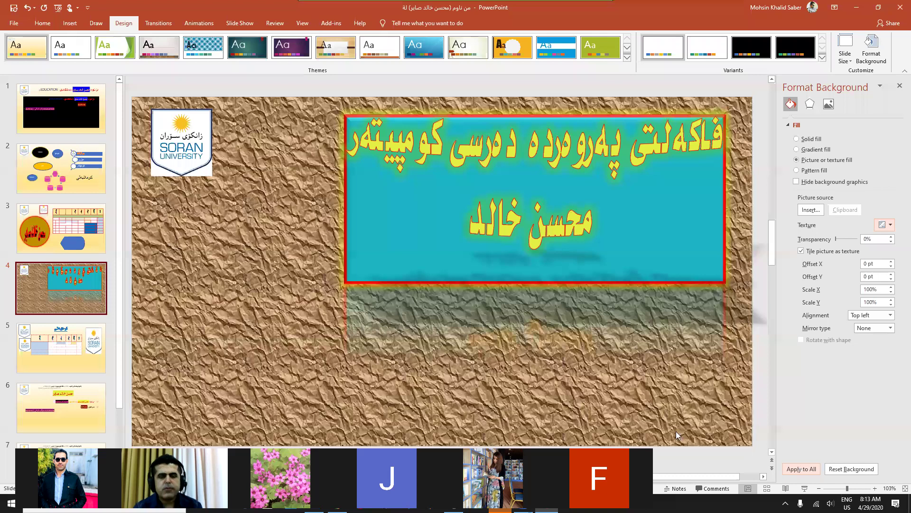
left_click(802, 469)
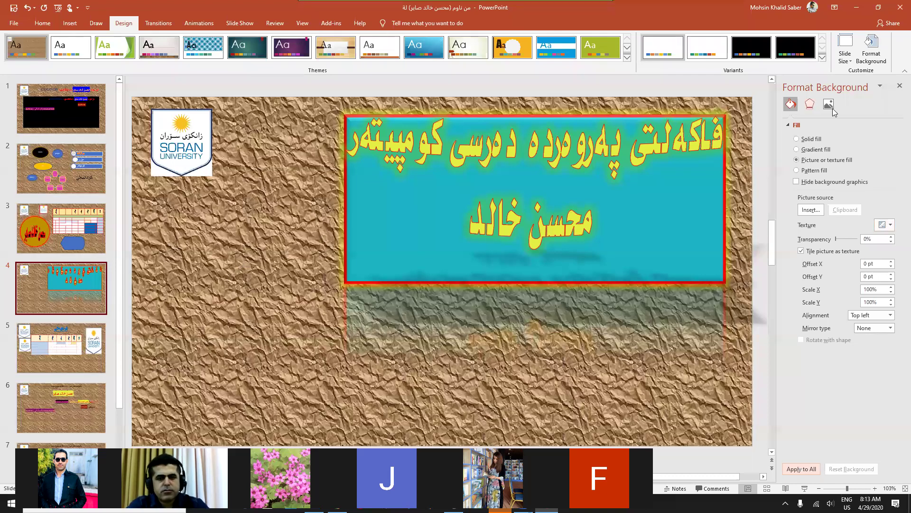
Step: Try the granite texture, then apply the cream parchment texture to every slide
left_click(890, 225)
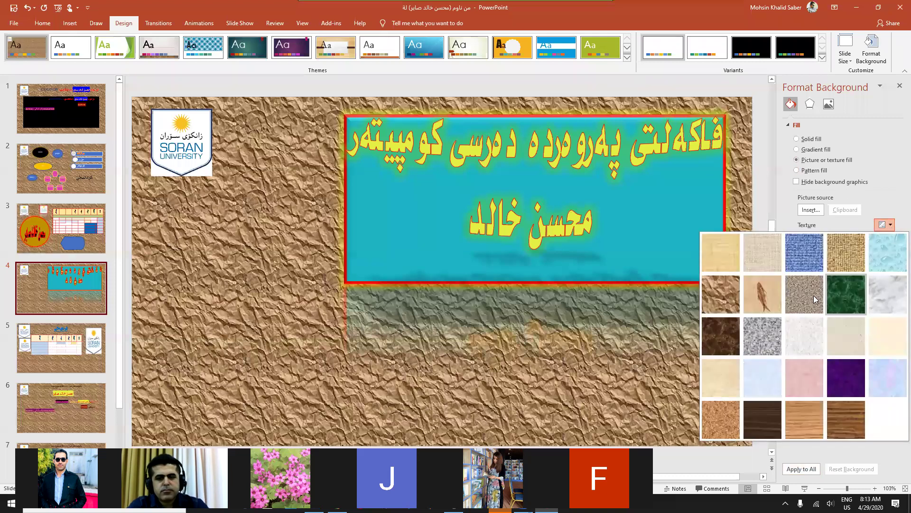
left_click(816, 299)
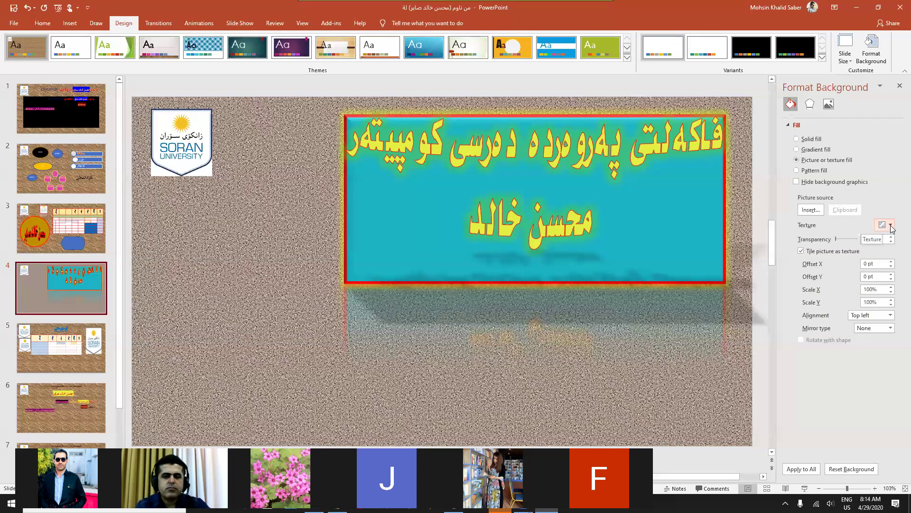
left_click(891, 225)
left_click(888, 335)
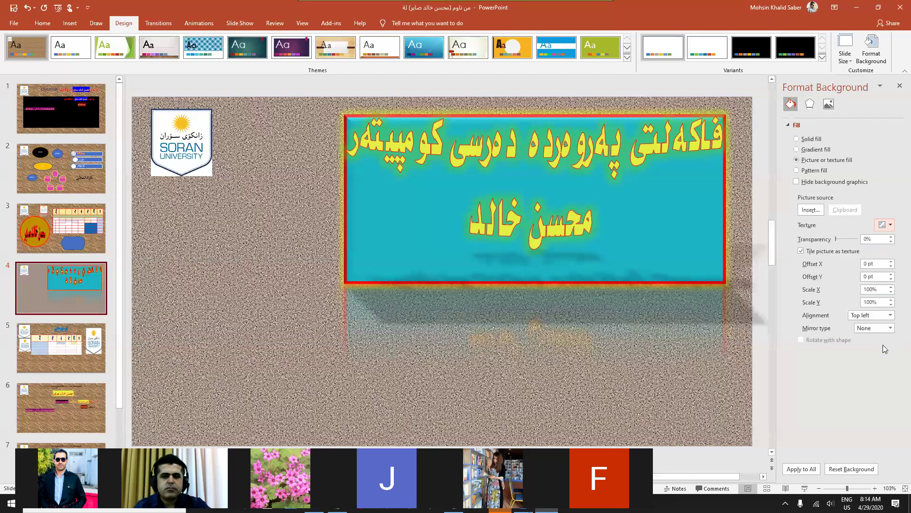
left_click(807, 469)
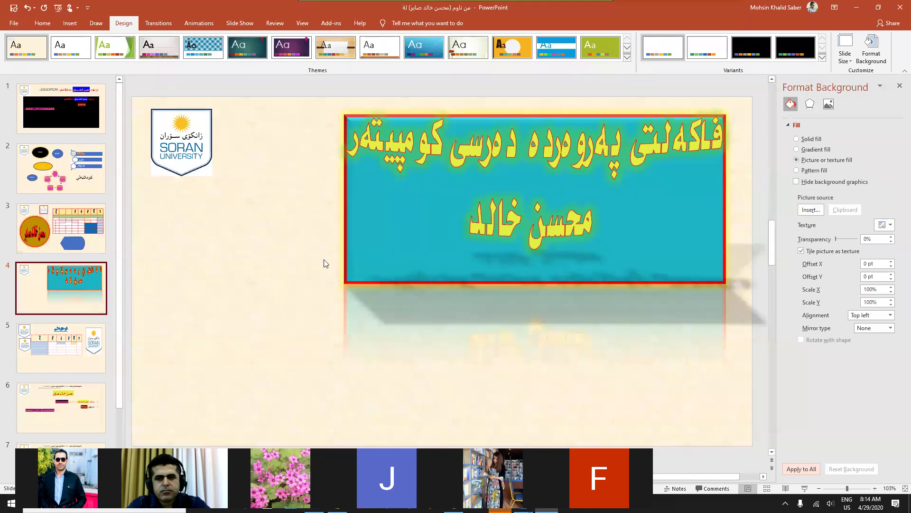
Step: Insert Soran_University from the Desktop as the background picture and apply it to all slides
left_click(811, 211)
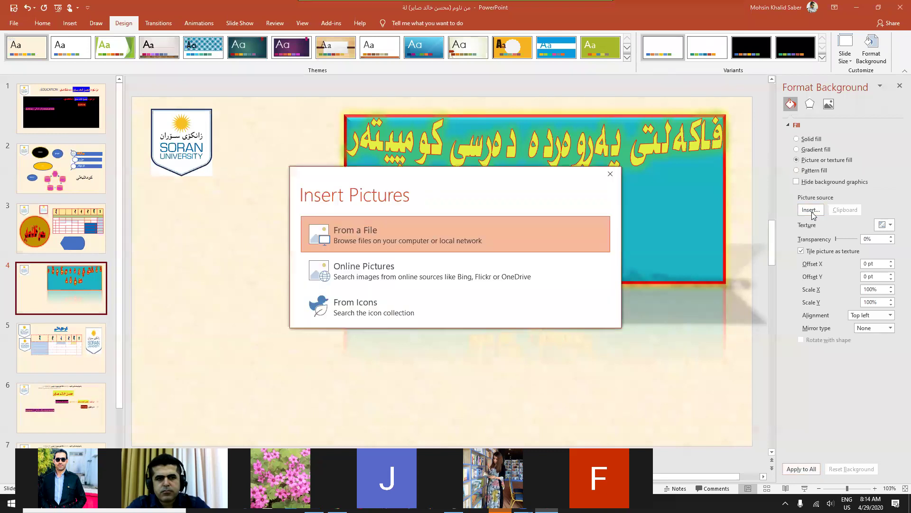
left_click(366, 236)
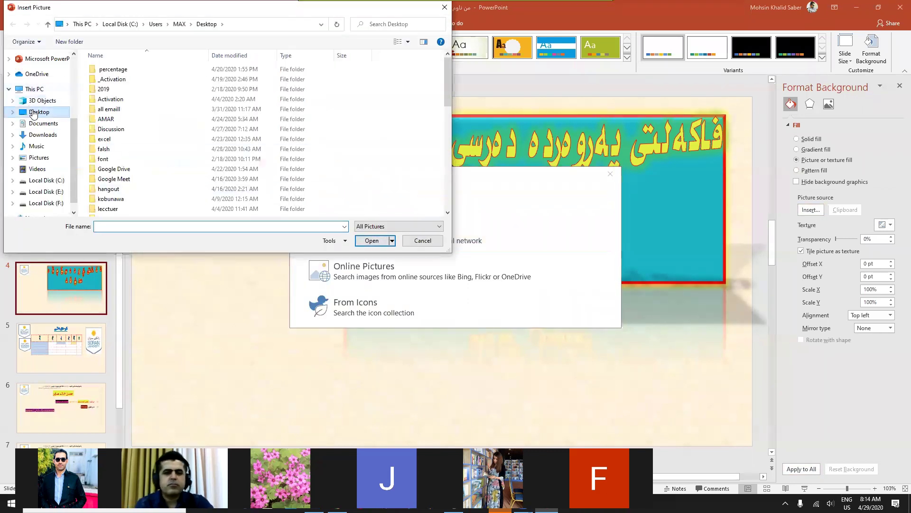
left_click(39, 112)
scroll(334, 143, "down", 2)
scroll(408, 176, "down", 3)
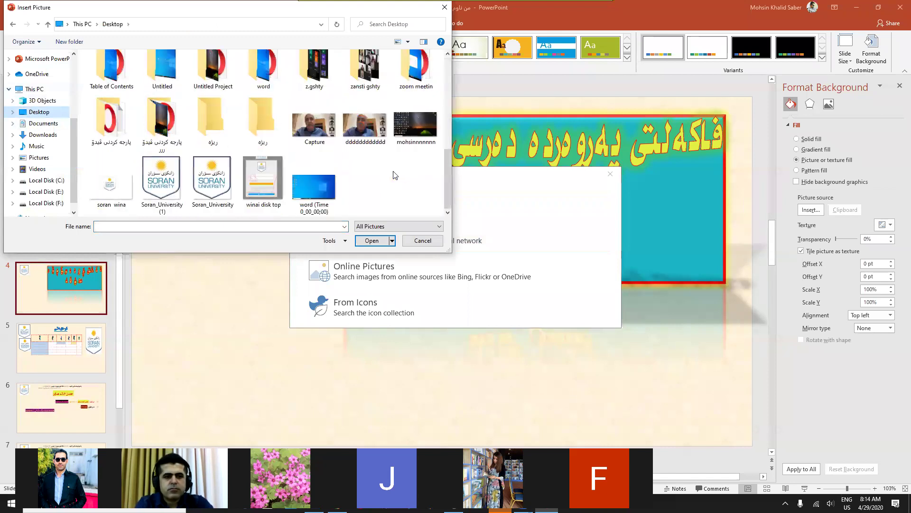
left_click(209, 181)
left_click(363, 238)
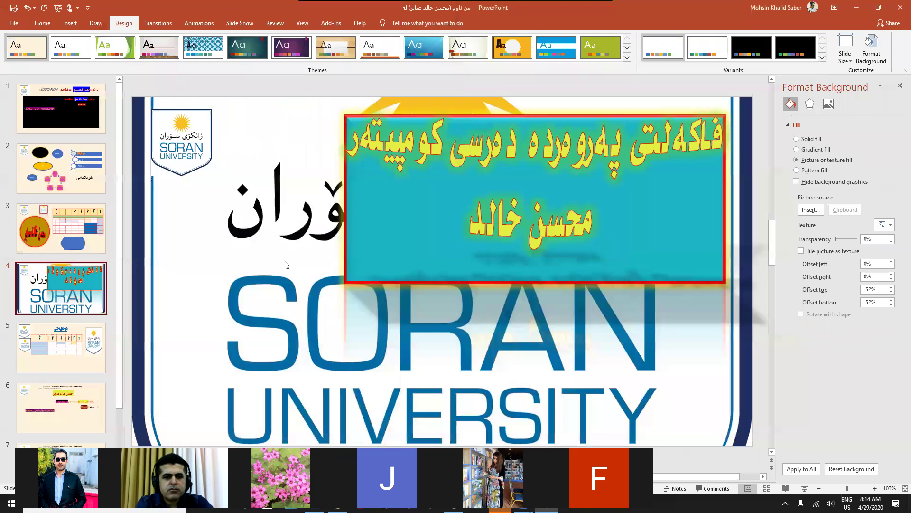
left_click(800, 467)
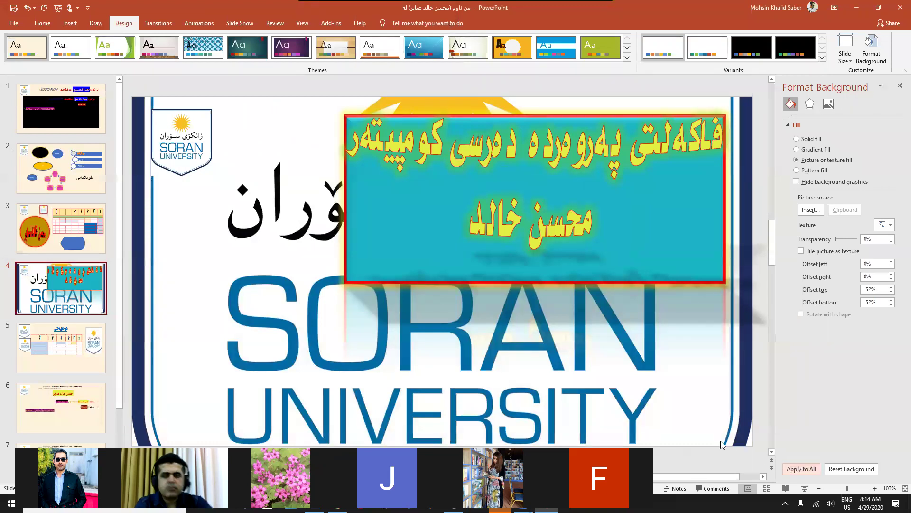
Step: Browse slides 3 to 6 to check the new logo background, ending on slide 3
scroll(34, 334, "down", 2)
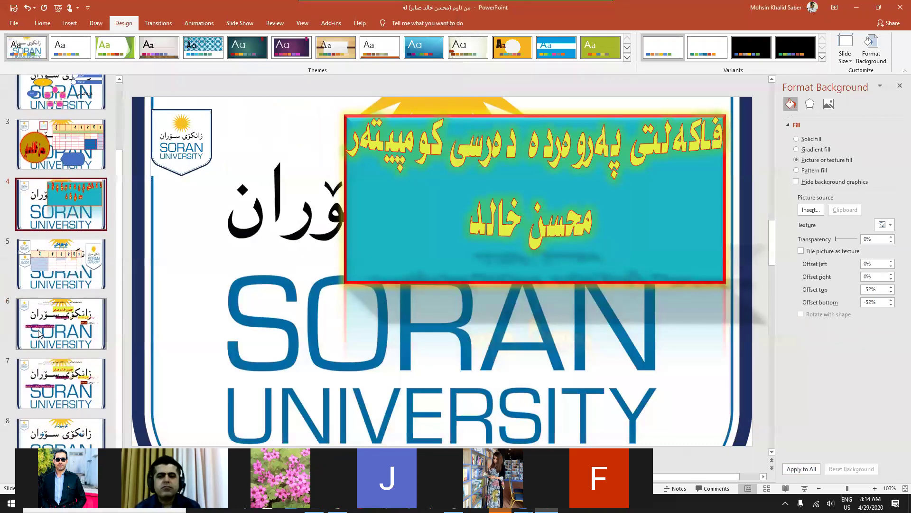
scroll(39, 334, "up", 2)
left_click(67, 229)
left_click(79, 280)
left_click(79, 340)
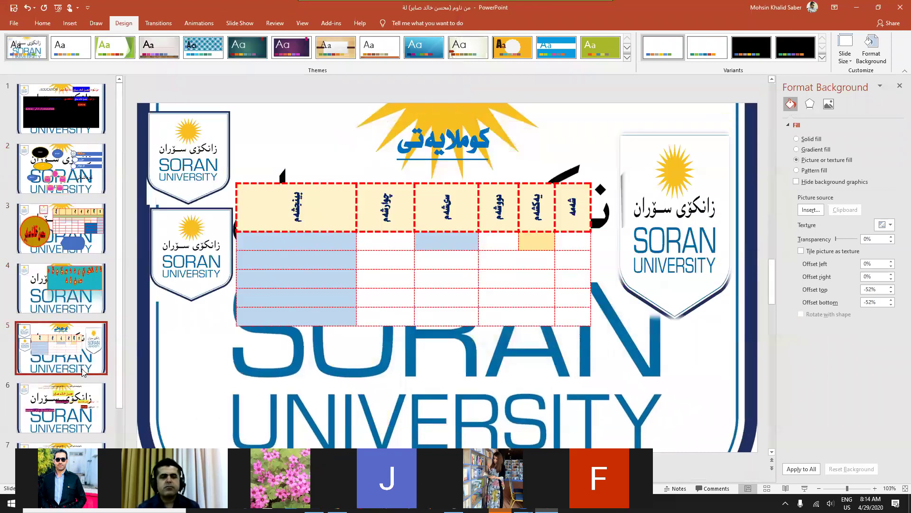
left_click(79, 400)
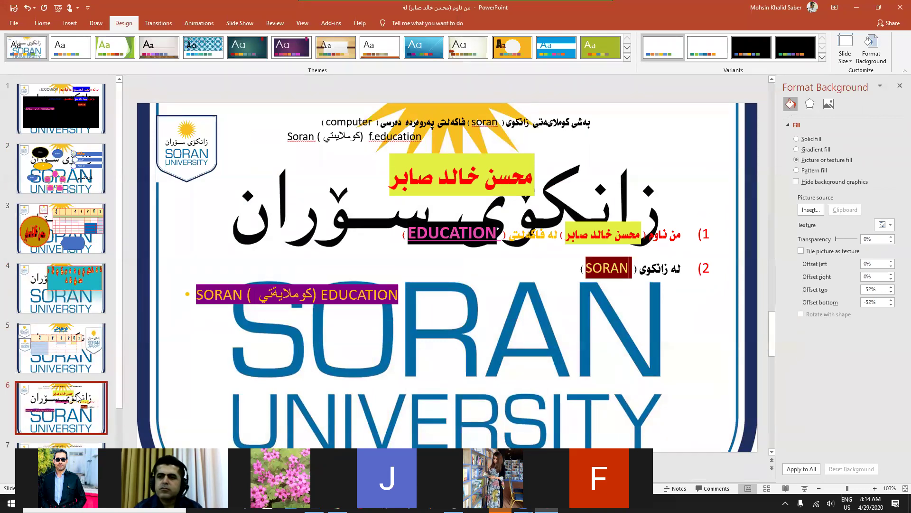
left_click(61, 258)
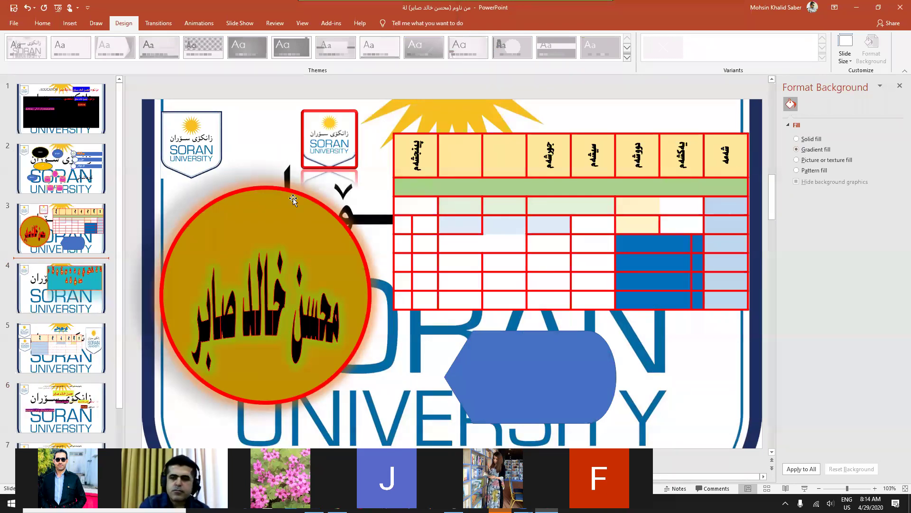
Step: Give slide 3 a burlap texture background and apply it to all slides
left_click(688, 380)
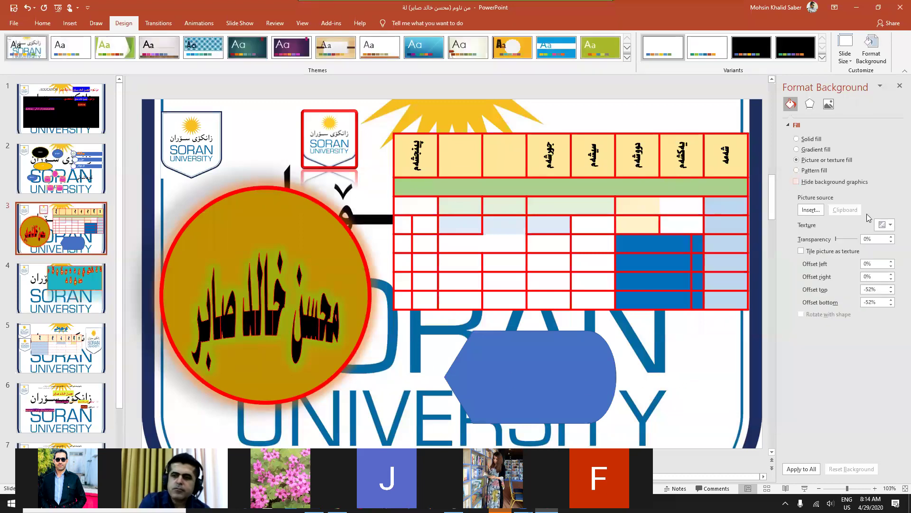
left_click(890, 226)
left_click(852, 249)
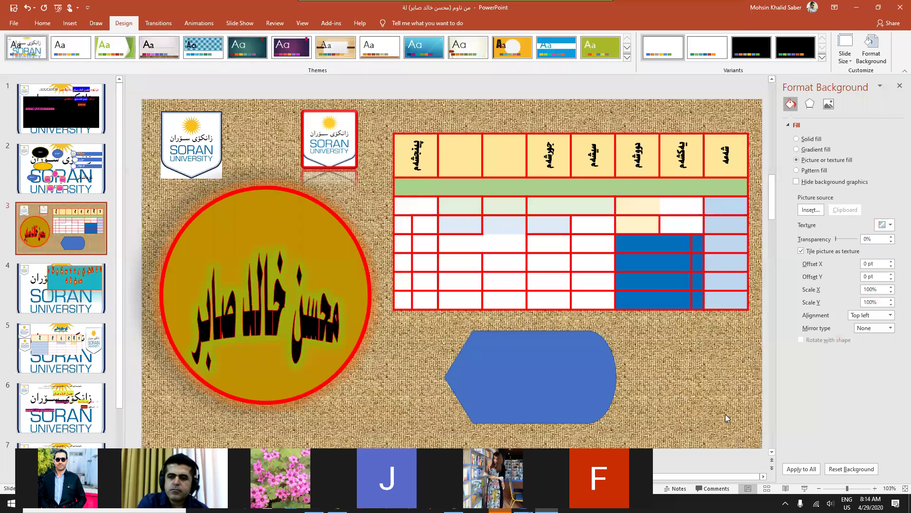
left_click(802, 469)
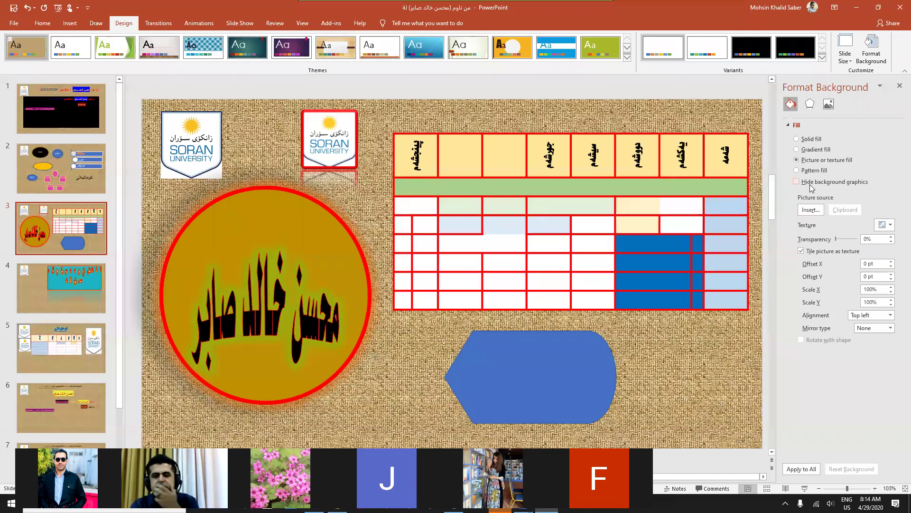
Step: Try several pattern fills on slides 3 and 4, settling on a fine dotted grid pattern
left_click(806, 171)
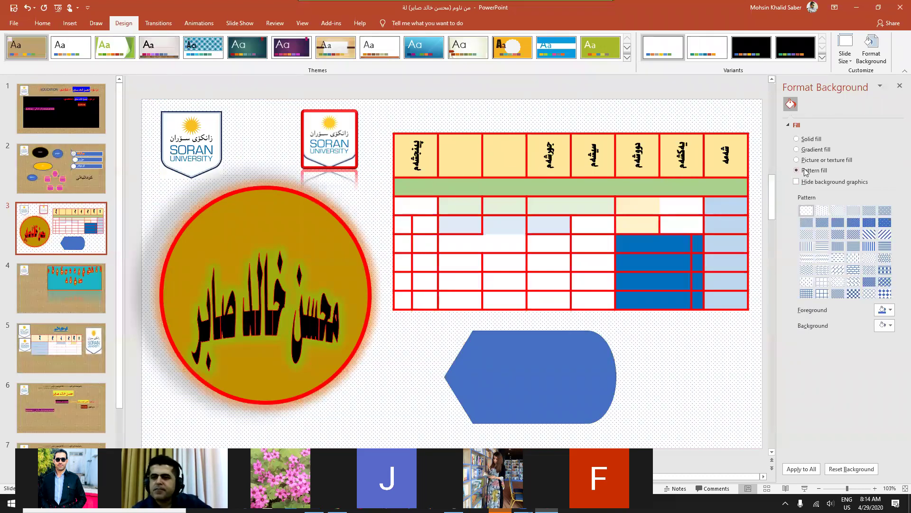
left_click(868, 222)
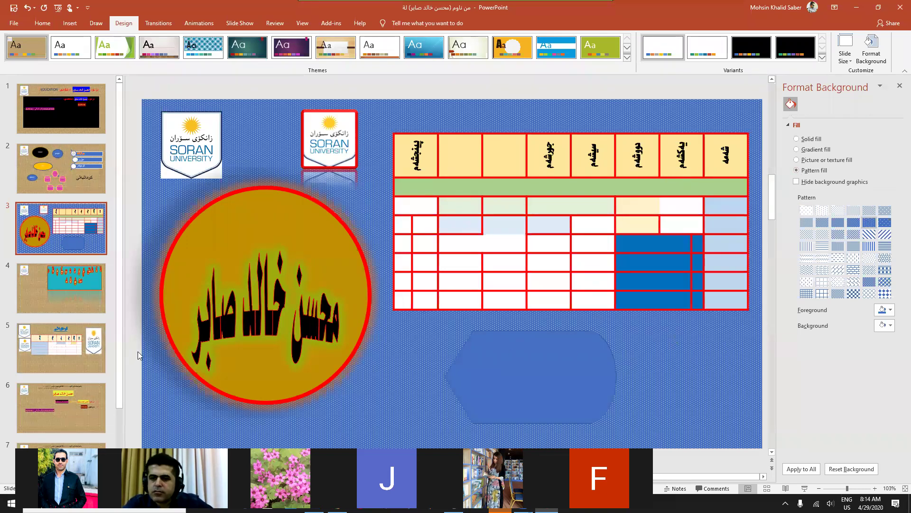
left_click(70, 305)
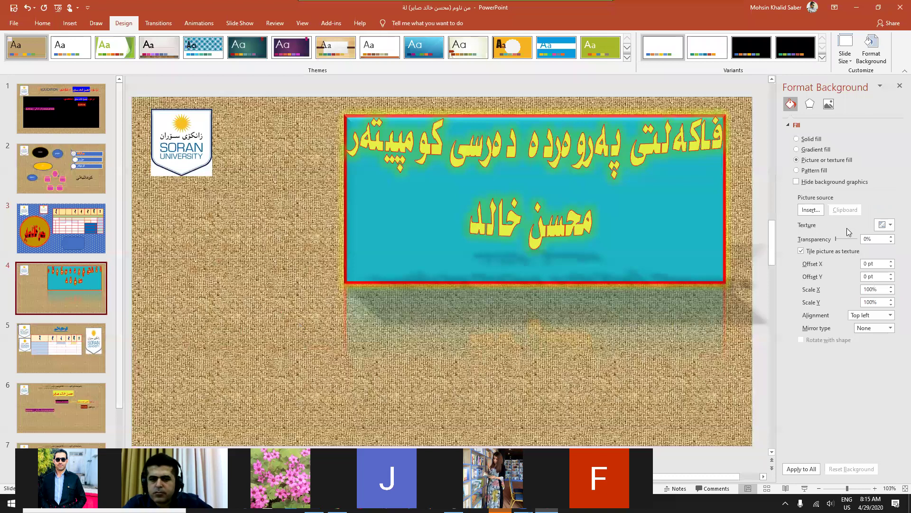
left_click(885, 225)
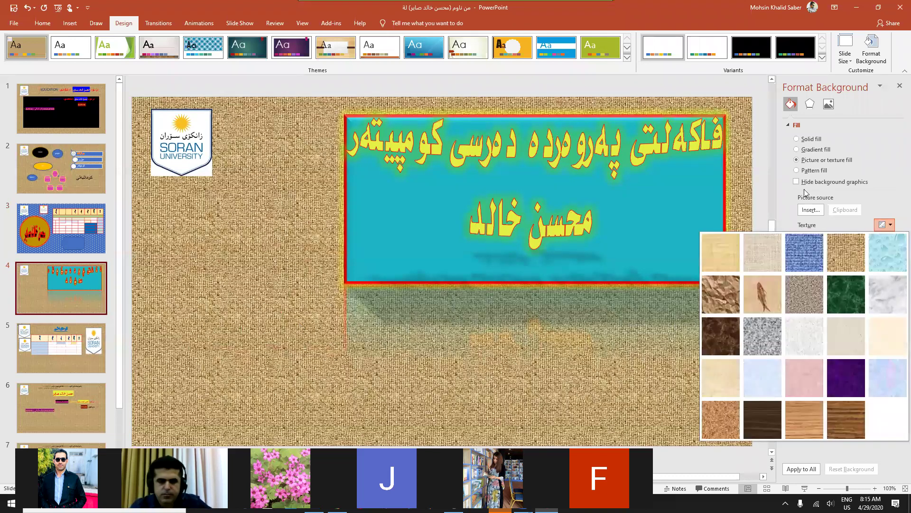
left_click(798, 170)
left_click(866, 235)
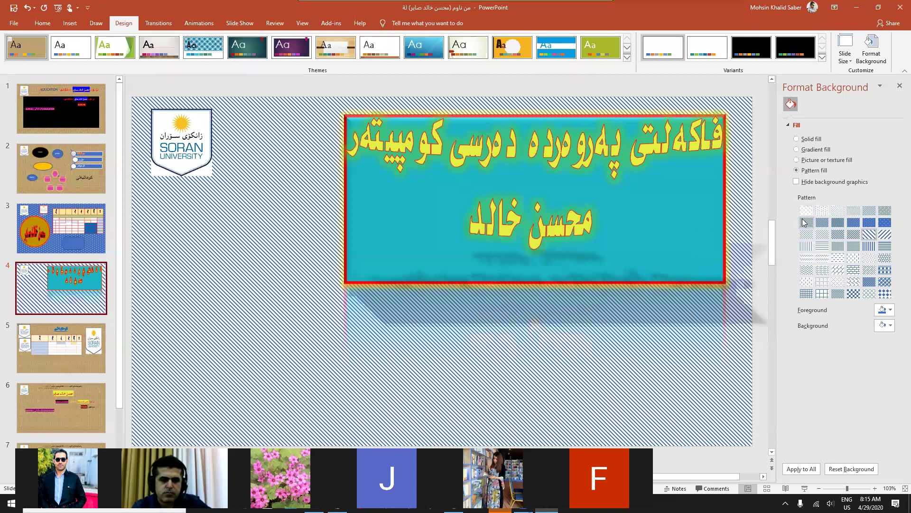
left_click(822, 210)
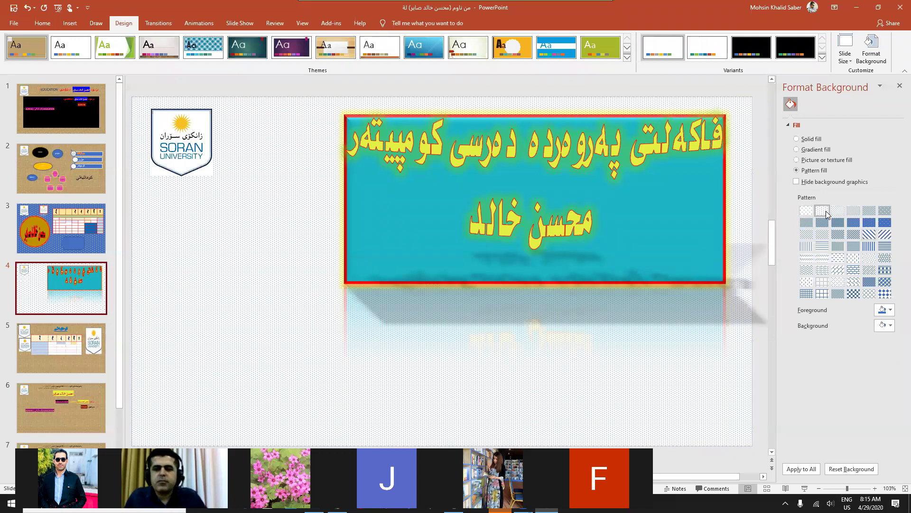
left_click(837, 212)
left_click(822, 246)
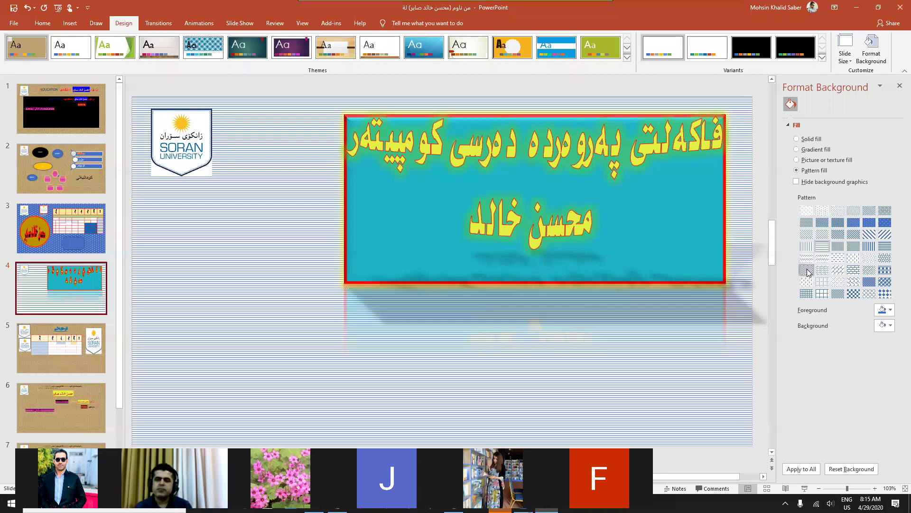
left_click(808, 270)
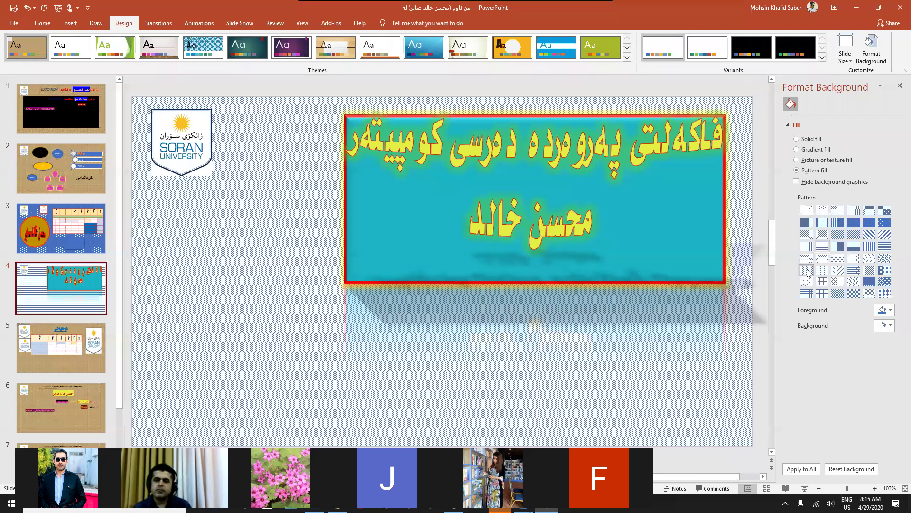
left_click(805, 282)
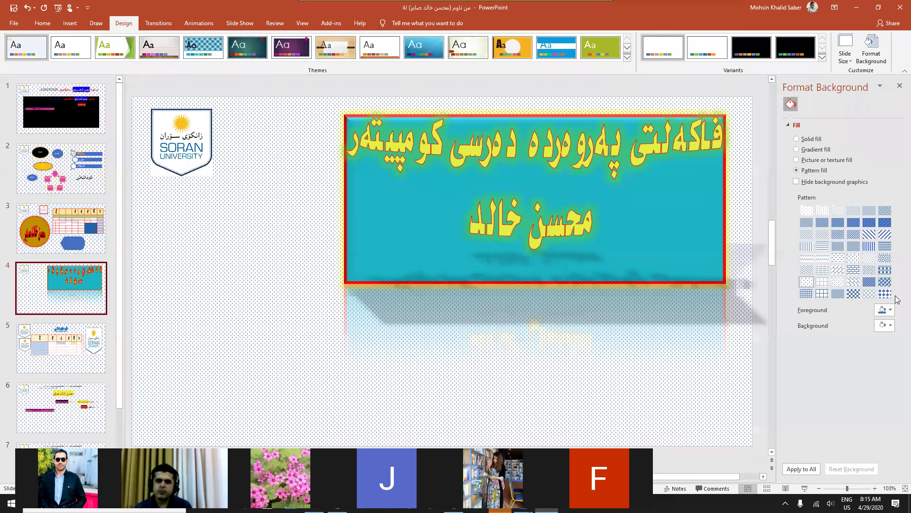
Step: Set the pattern foreground to black and apply the dotted pattern to all slides
left_click(891, 310)
left_click(845, 330)
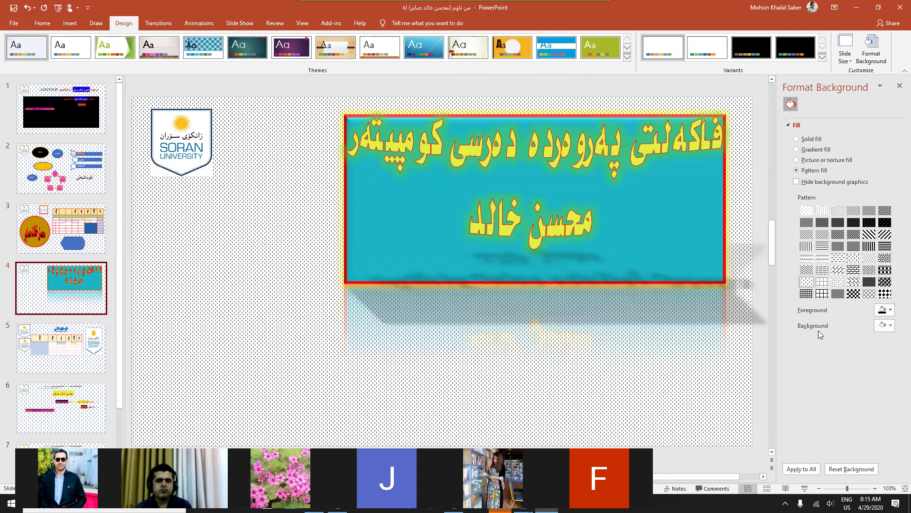
left_click(794, 468)
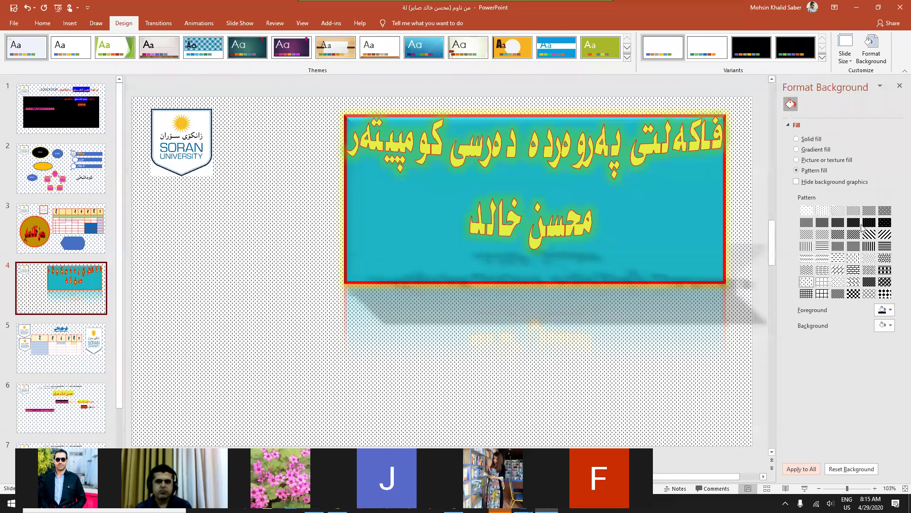
Step: Give slide 4 a darker, denser grey pattern background
left_click(837, 222)
left_click(853, 212)
left_click(858, 213)
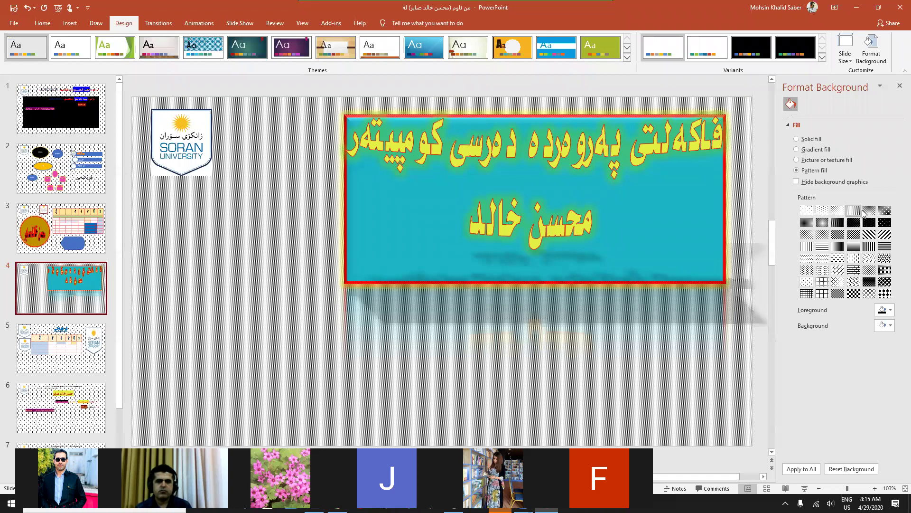
left_click(869, 212)
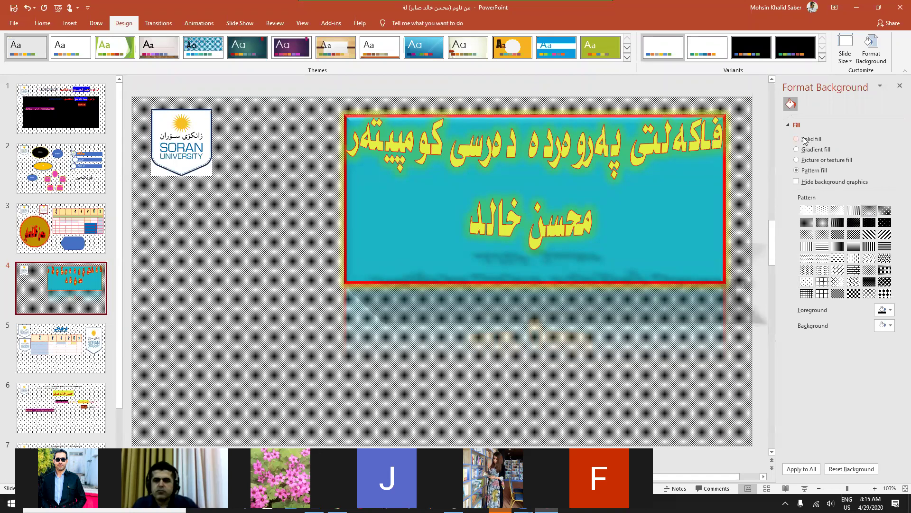
Step: Give slide 4 a solid blue-grey background, nudge the cyan title box left, then deselect it
left_click(797, 139)
left_click(890, 200)
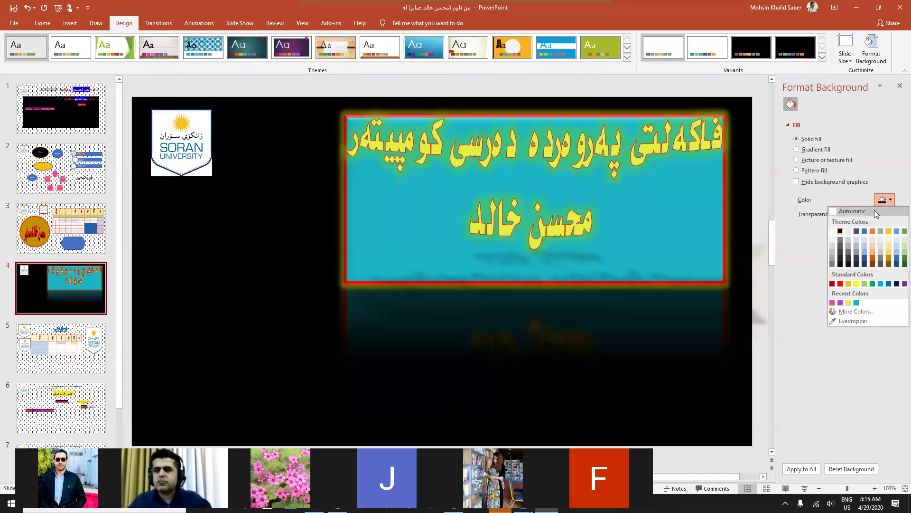
left_click(854, 229)
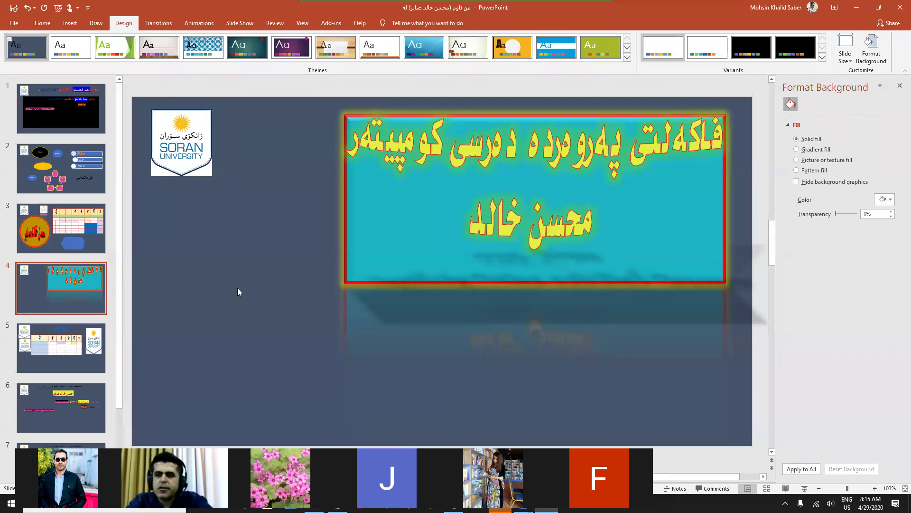
left_click_drag(344, 246, 340, 246)
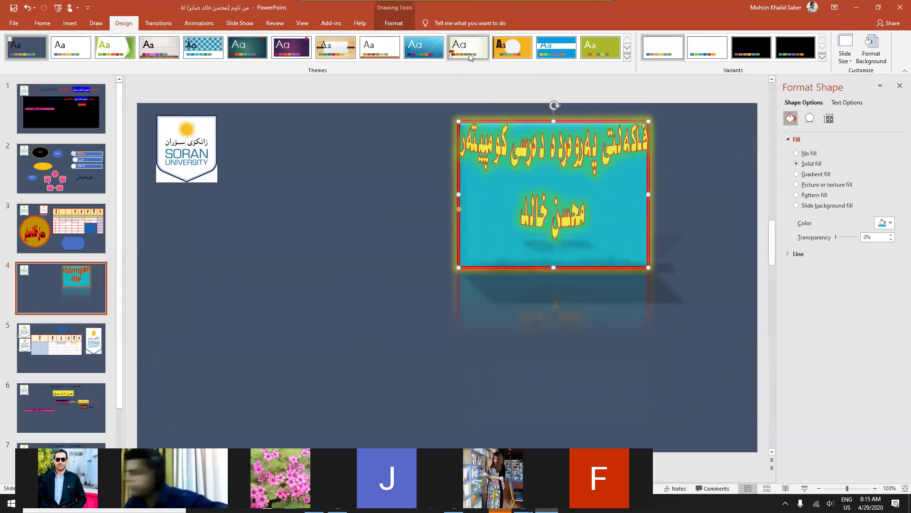
left_click(371, 183)
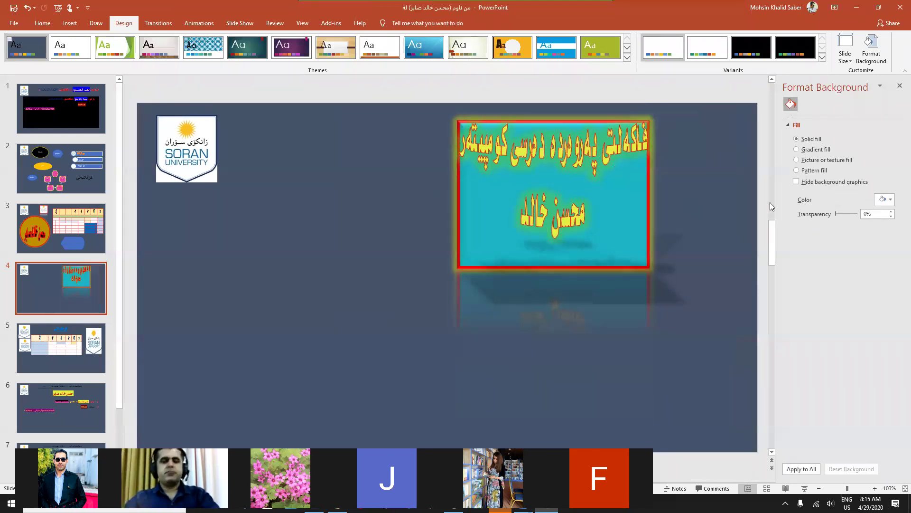
Step: Apply a black-and-white diagonal stripe pattern to all slides and start the show from slide 4
left_click(807, 170)
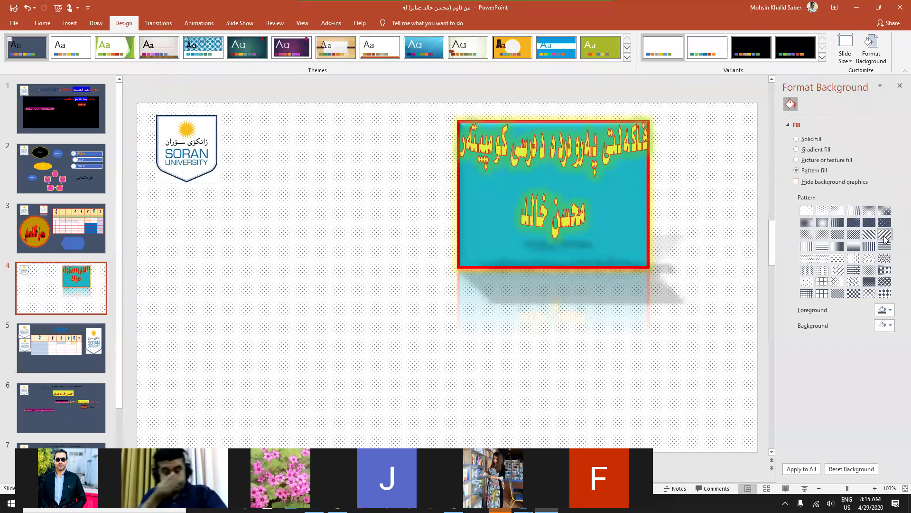
left_click(884, 234)
left_click(802, 469)
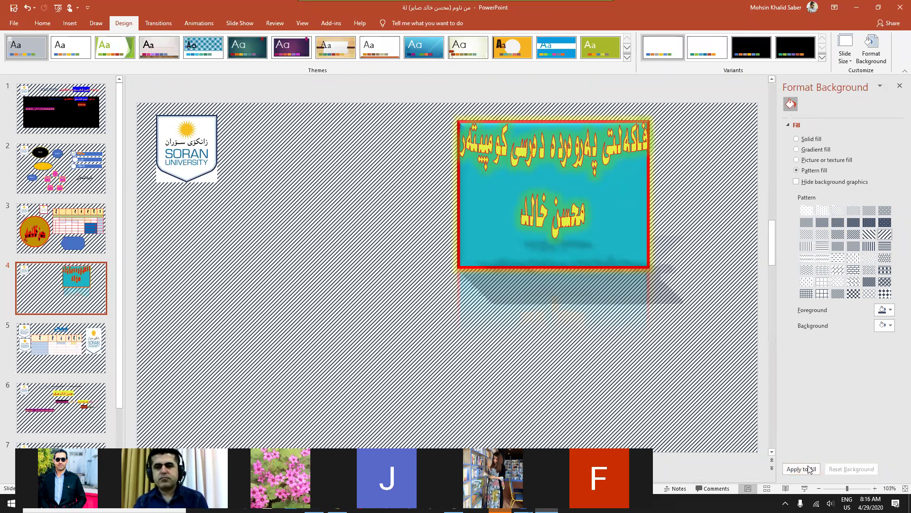
key("shift+F5")
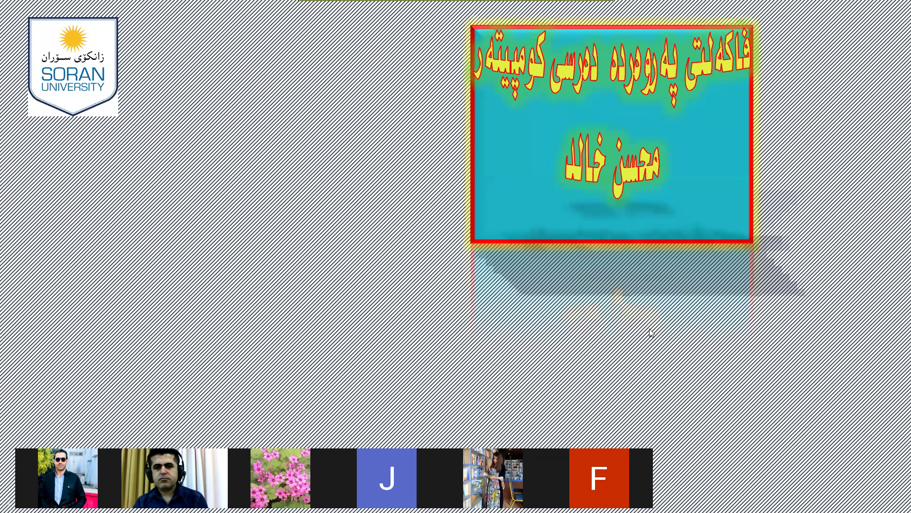
Step: Advance through two slides of the show, then end it with Esc
left_click(575, 303)
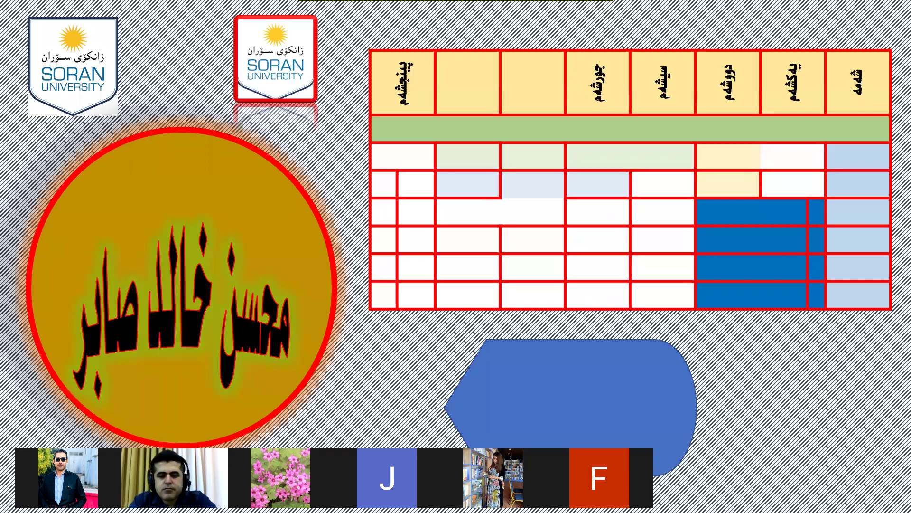
left_click(347, 86)
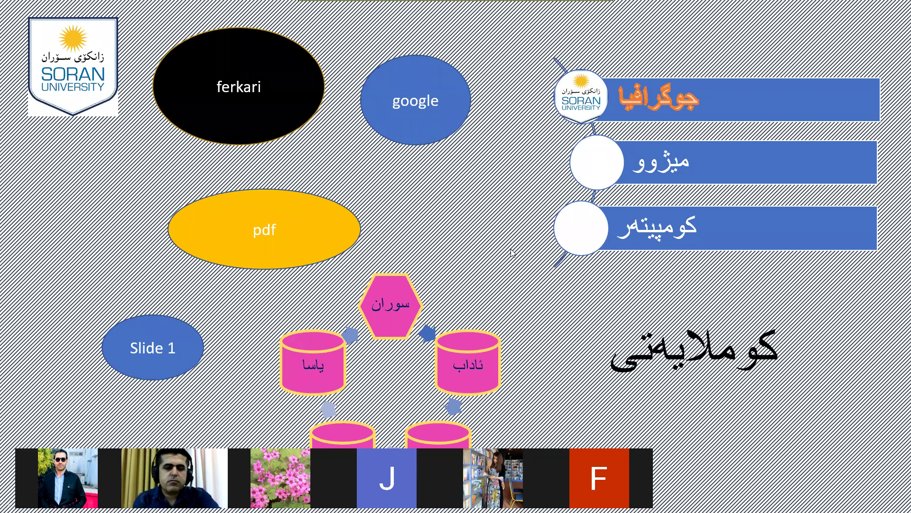
key("Escape")
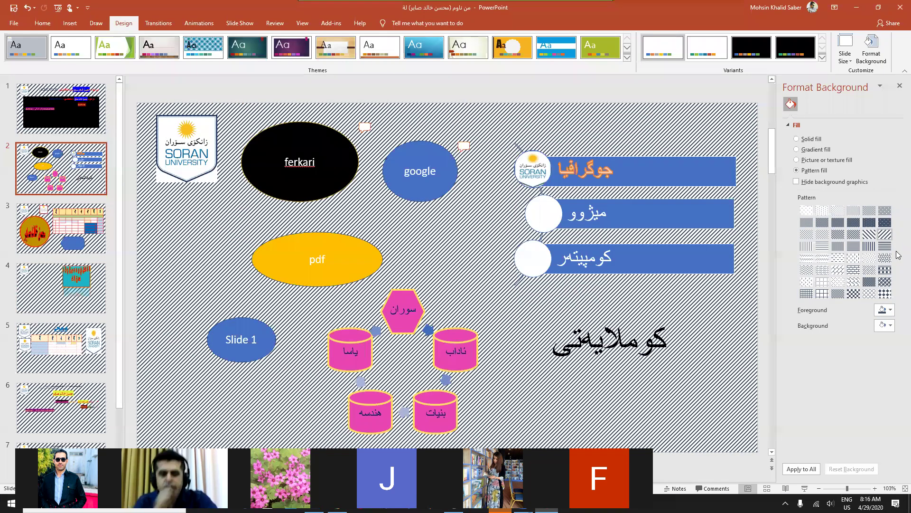
Step: Apply a fine dotted pattern to all slides, then give slide 6 a solid fill
left_click(830, 470)
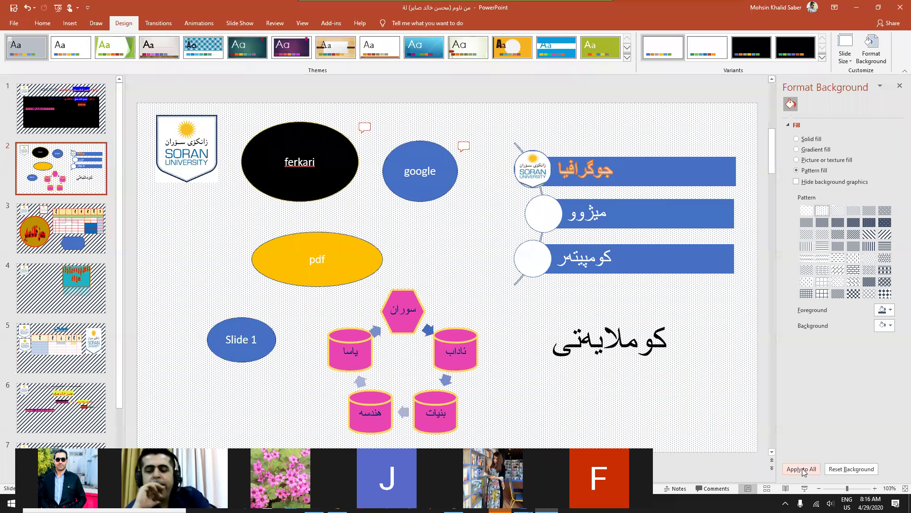
left_click(802, 469)
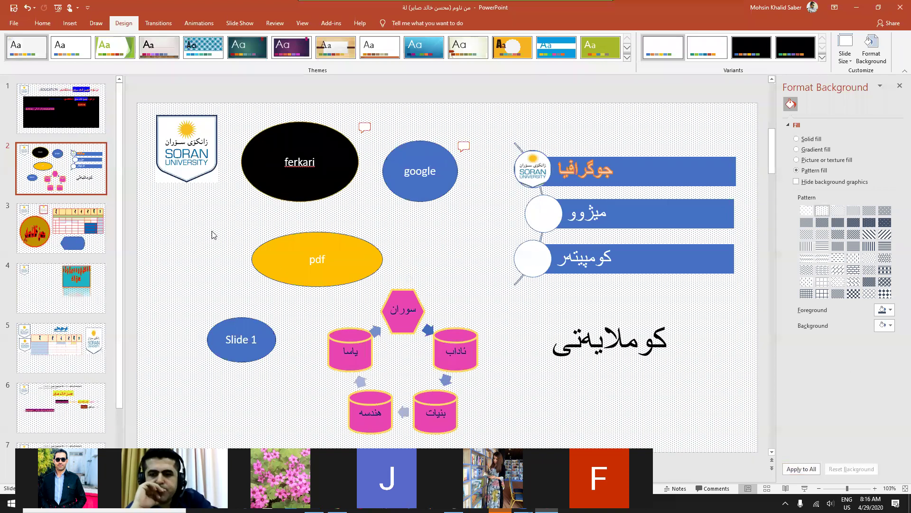
left_click(49, 276)
left_click(62, 364)
left_click(70, 418)
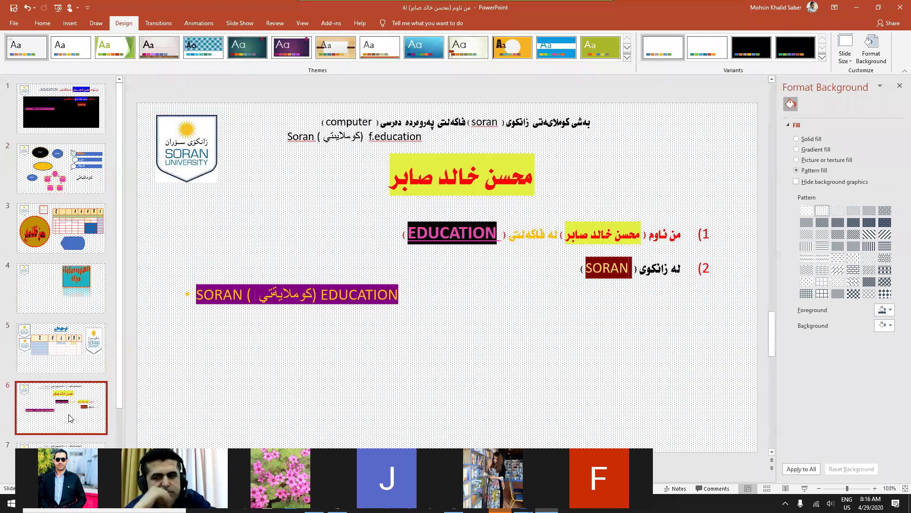
left_click(324, 47)
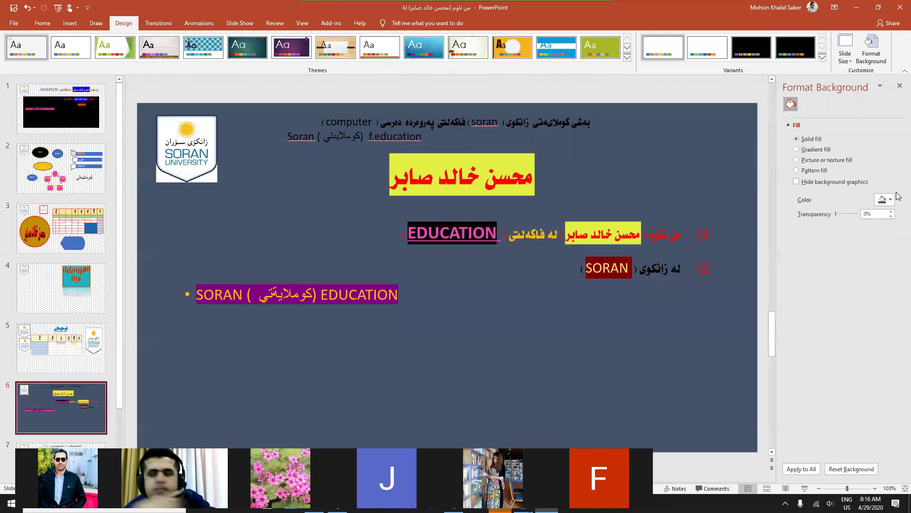
Step: Replace slide 6's blue solid fill with a light yellow gradient, rework its stops, and apply it to all slides
left_click(890, 200)
left_click(866, 236)
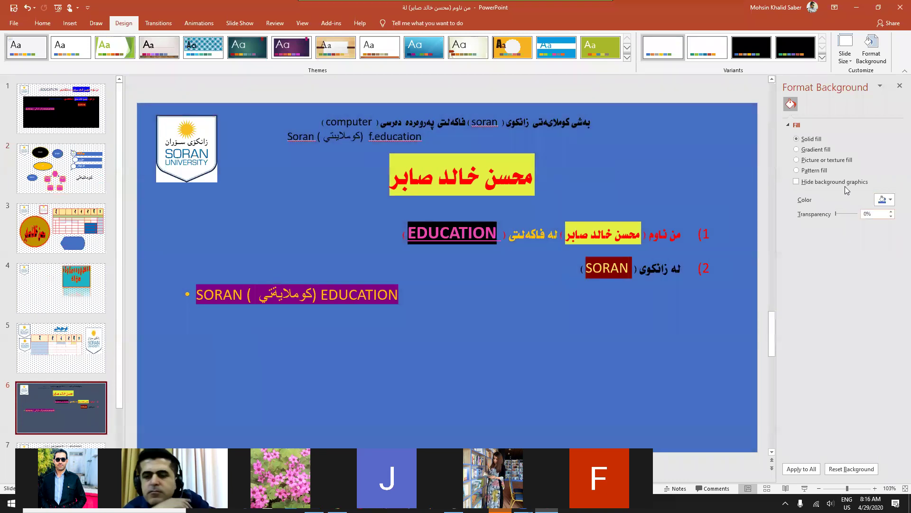
left_click(797, 150)
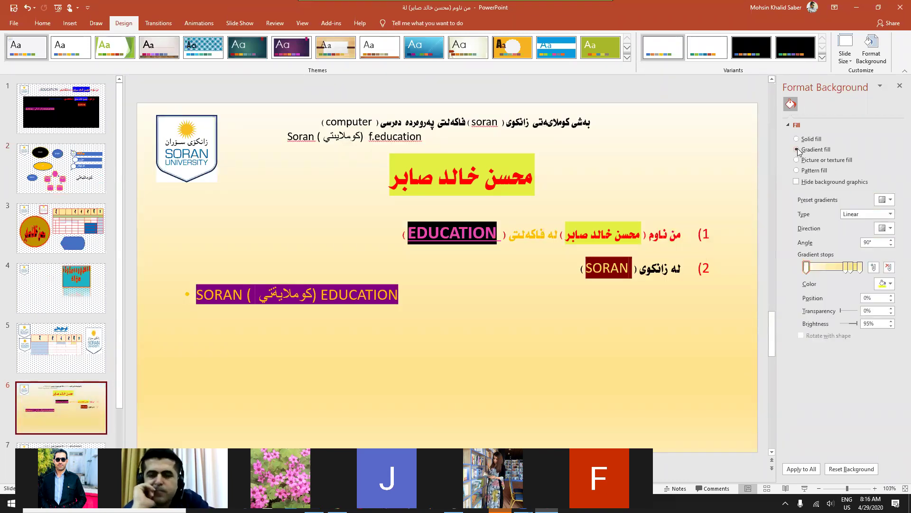
left_click_drag(849, 269, 838, 270)
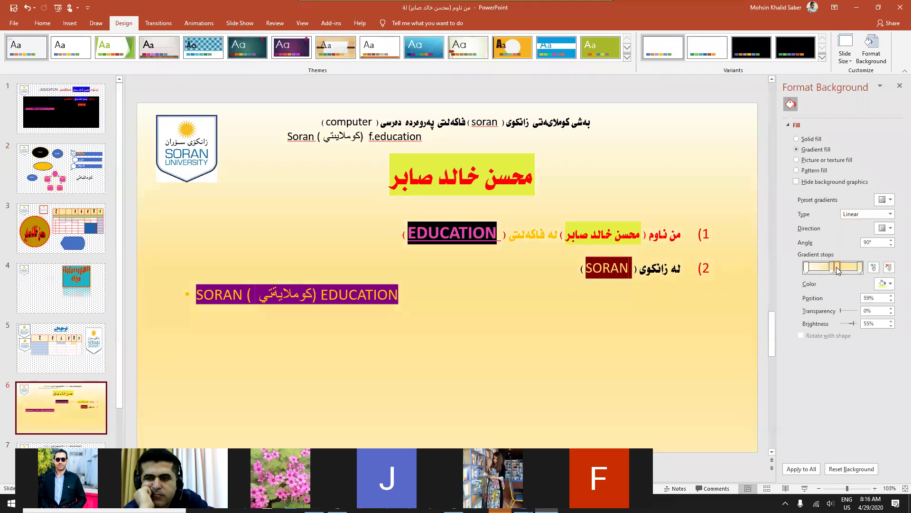
left_click(849, 269)
left_click(889, 267)
left_click(819, 267)
left_click(888, 268)
left_click(844, 269)
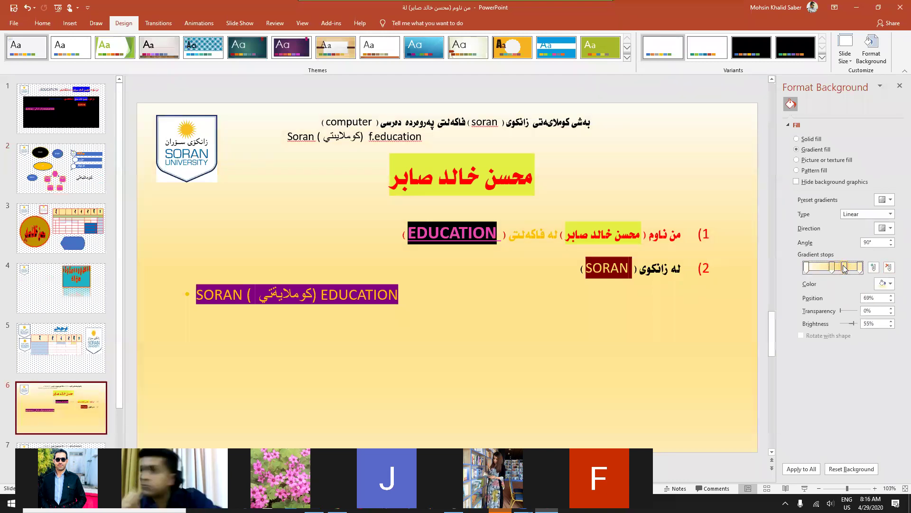
left_click(834, 268)
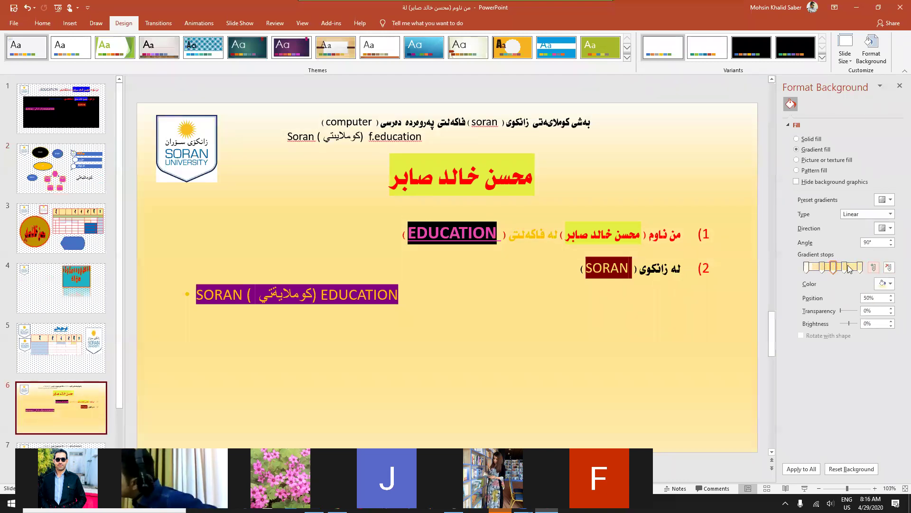
left_click_drag(833, 267, 816, 267)
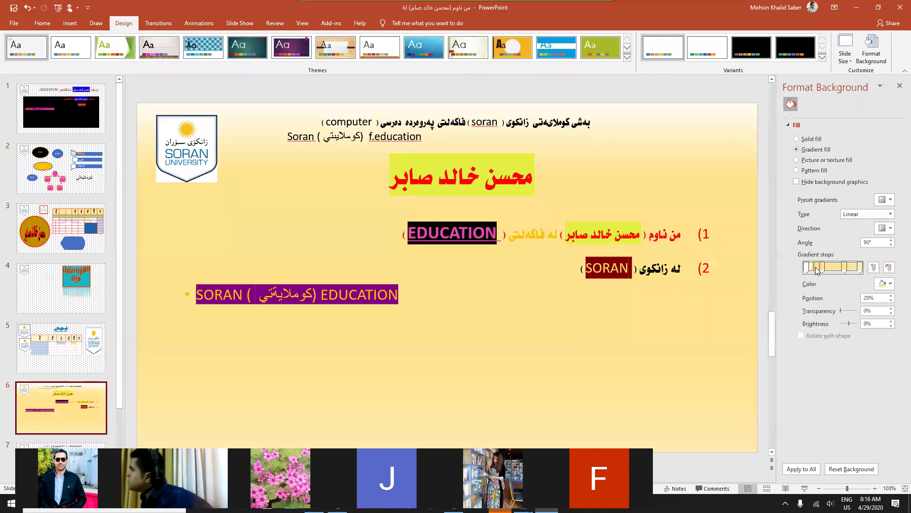
left_click(801, 468)
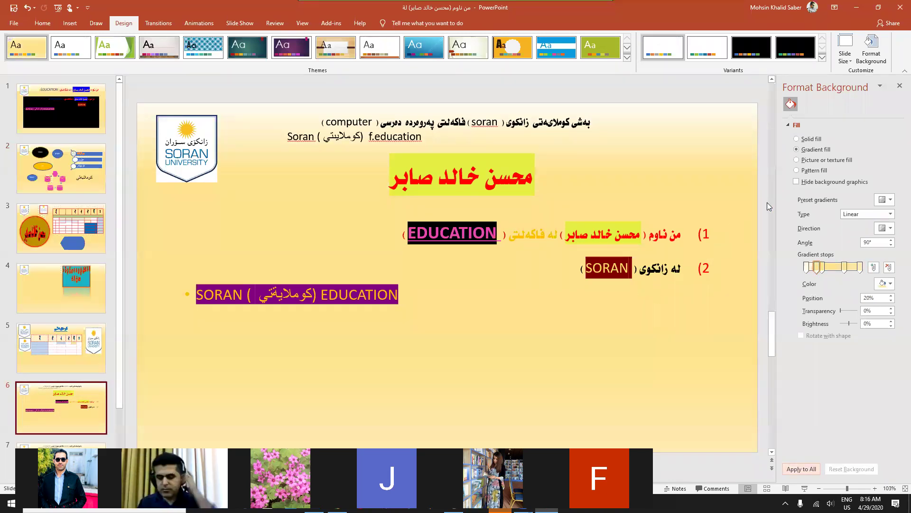
Step: Give slide 6 a blue denim texture background
left_click(801, 160)
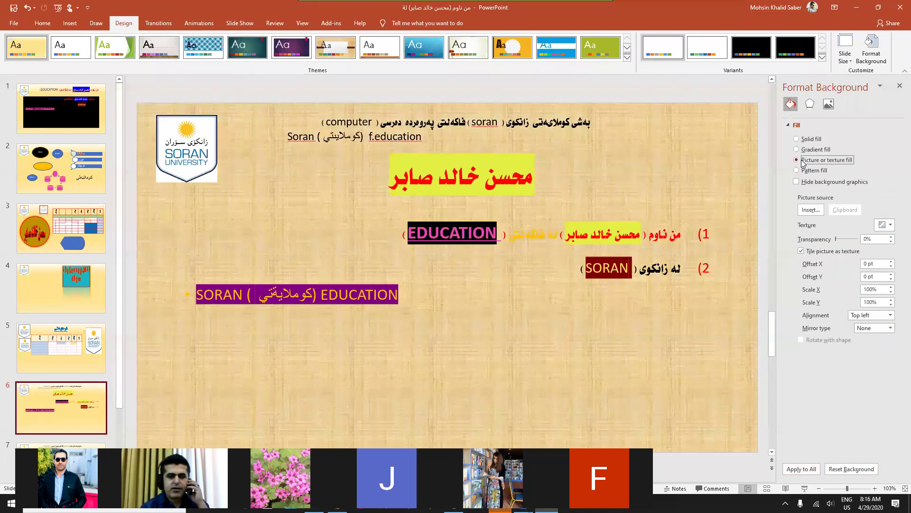
left_click(890, 225)
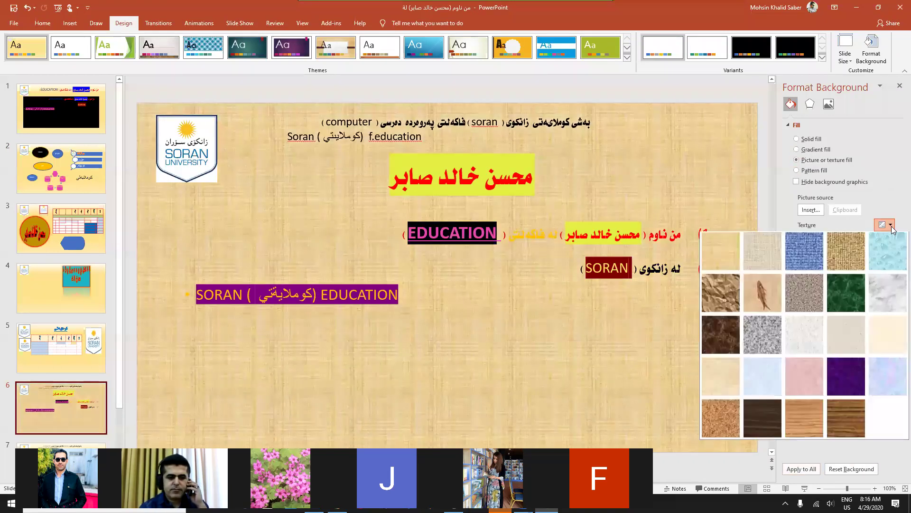
left_click(811, 258)
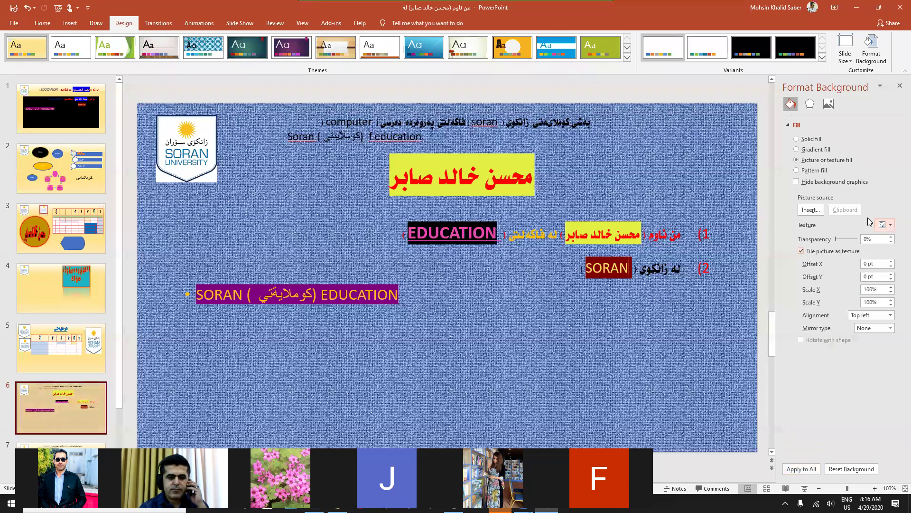
Step: Insert the desktop screenshot image from the Desktop folder as slide 6's background picture
left_click(812, 211)
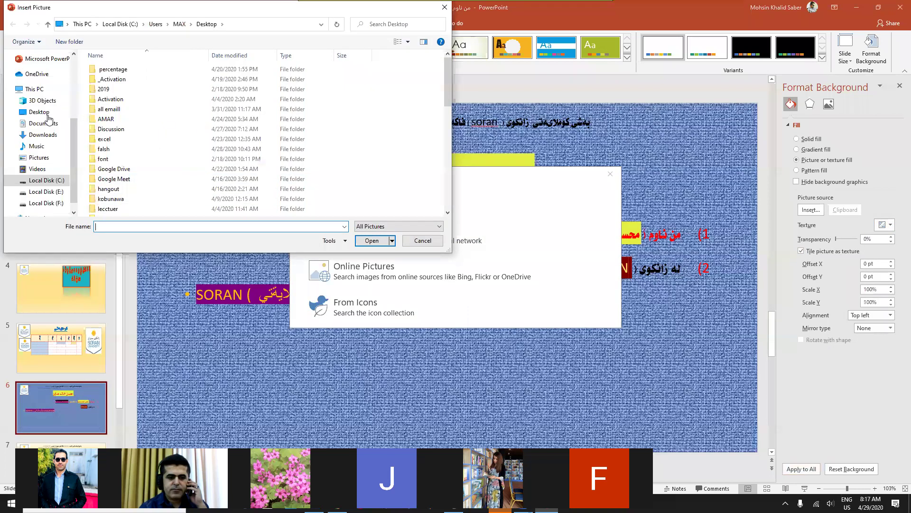
left_click(48, 114)
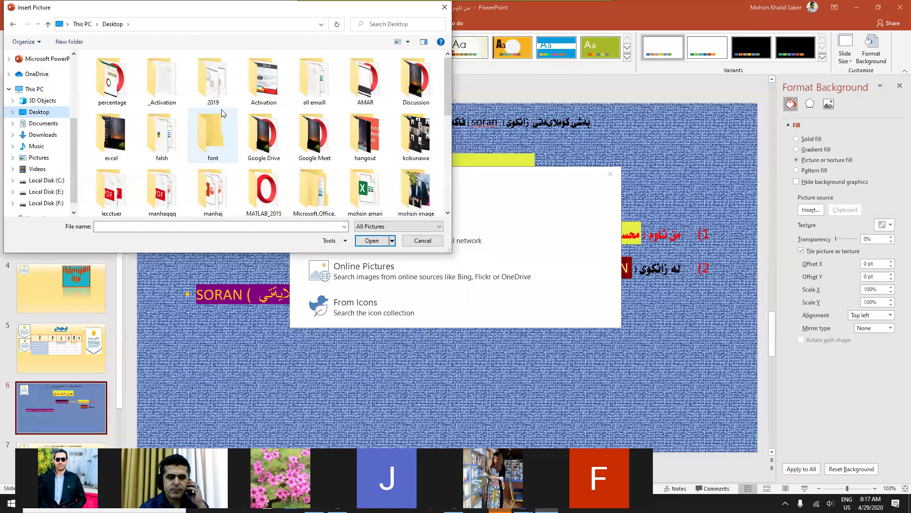
scroll(428, 148, "down", 5)
left_click(416, 185)
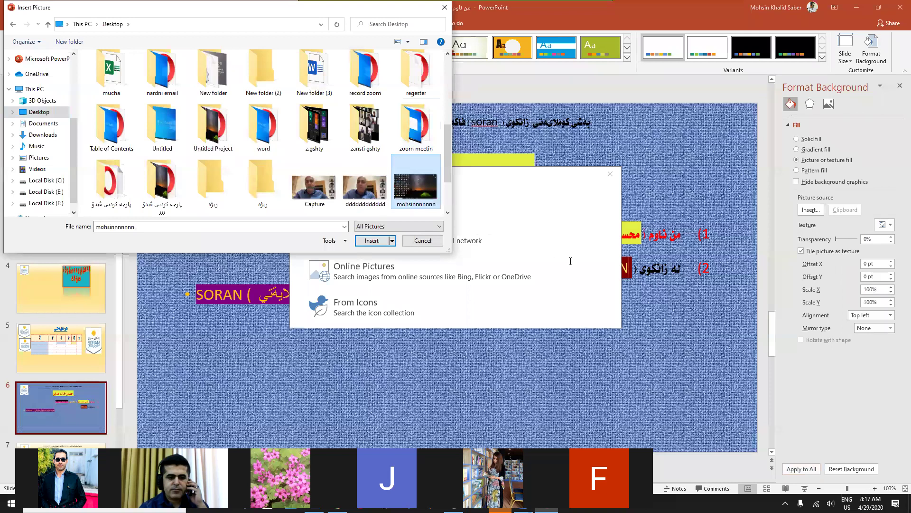
key("Return")
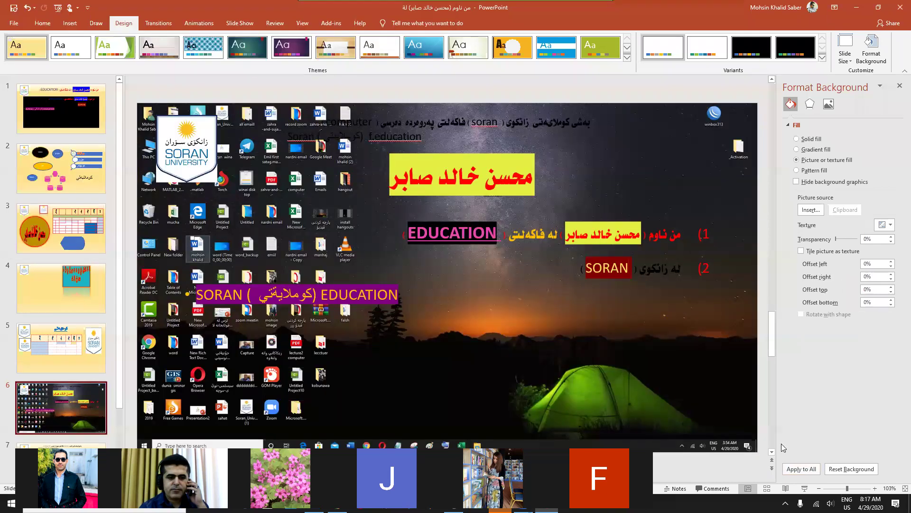
Step: Apply the picture background to all slides, then replace it everywhere with a blue dotted pattern
left_click(800, 468)
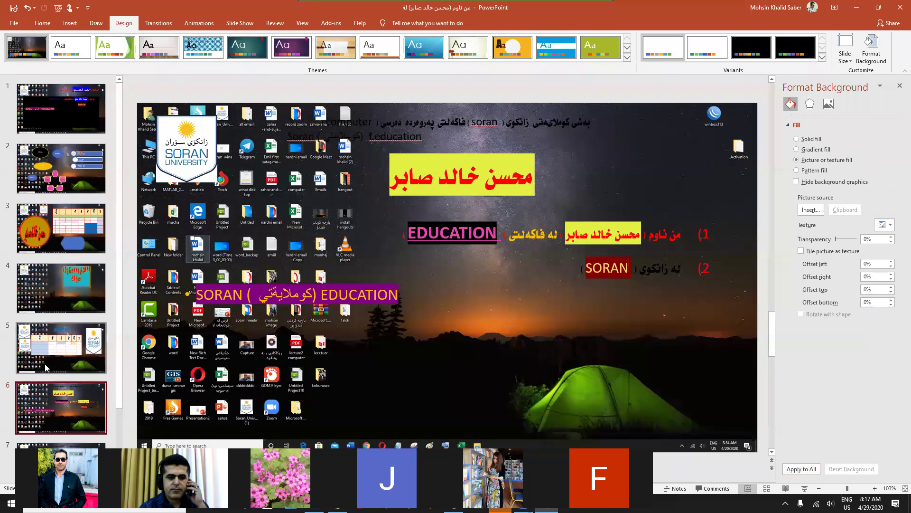
left_click(803, 170)
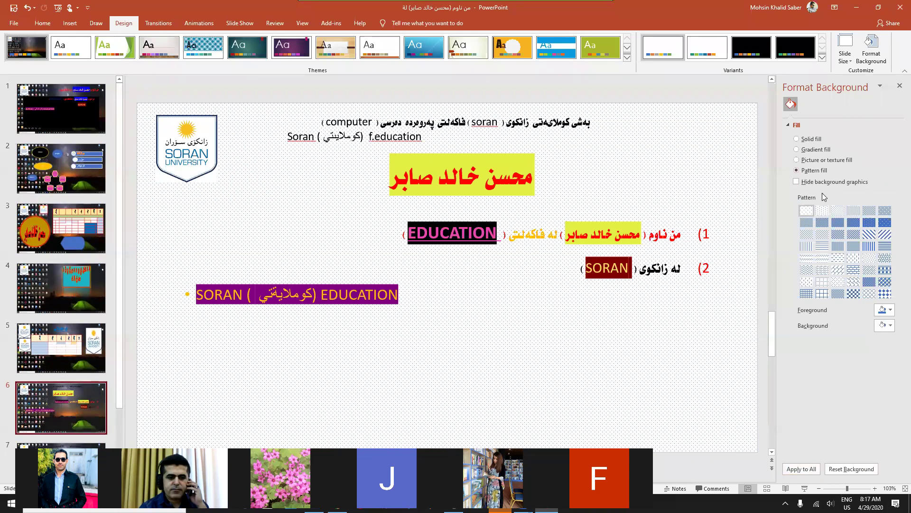
left_click(869, 222)
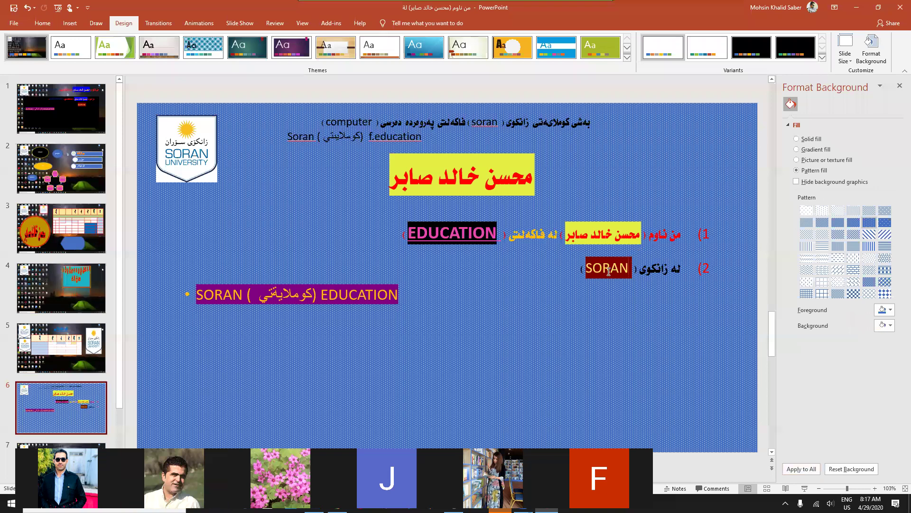
left_click(812, 470)
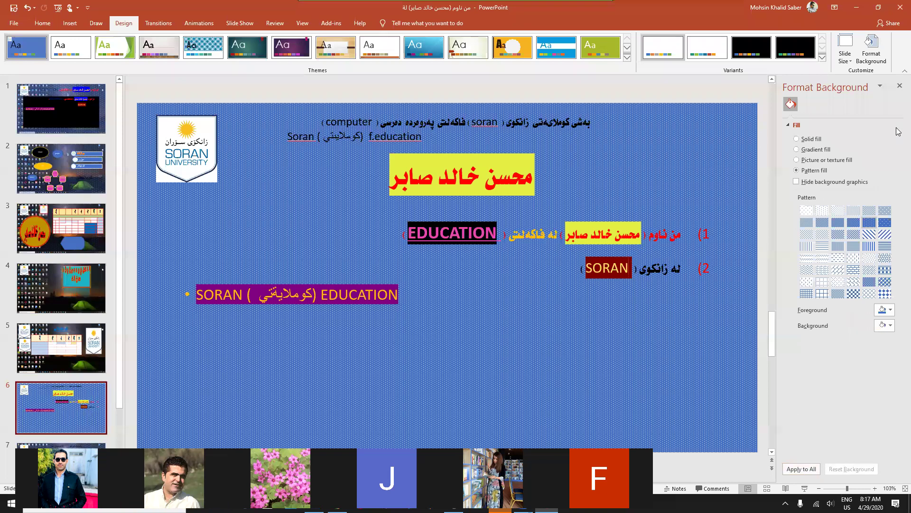